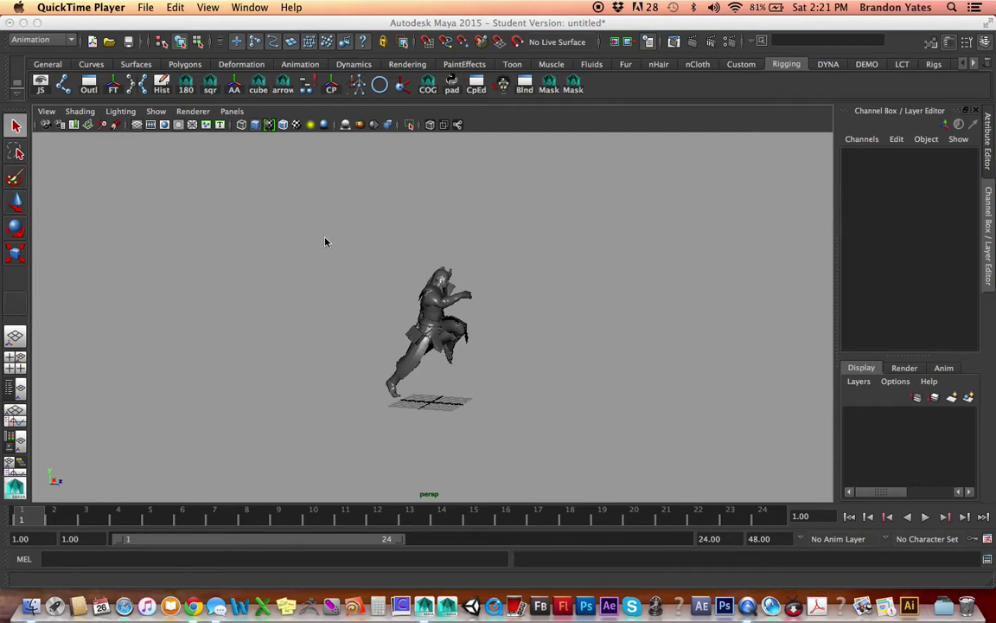
Frame the character and scrub the jump animation to frame 15 and back to frame 1.
{"action": "right_click_drag", "start_coordinate": [327, 240], "coordinate": [405, 290], "text": "alt"}
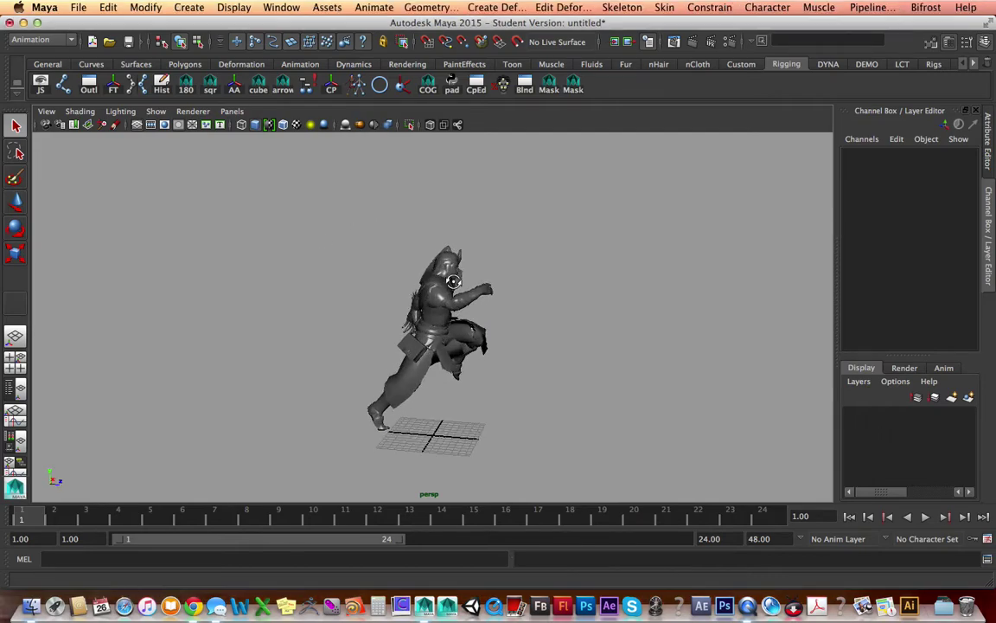
{"action": "left_click_drag", "start_coordinate": [404, 290], "coordinate": [398, 353], "text": "alt"}
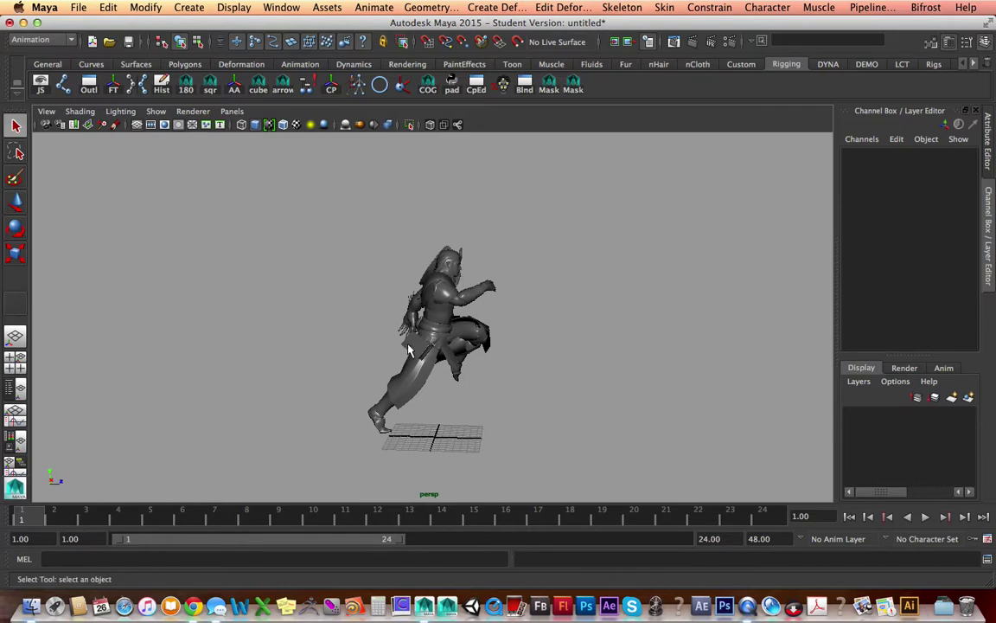
{"action": "left_click_drag", "start_coordinate": [340, 327], "coordinate": [332, 307], "text": "alt"}
{"action": "middle_click_drag", "start_coordinate": [332, 307], "coordinate": [287, 280], "text": "alt"}
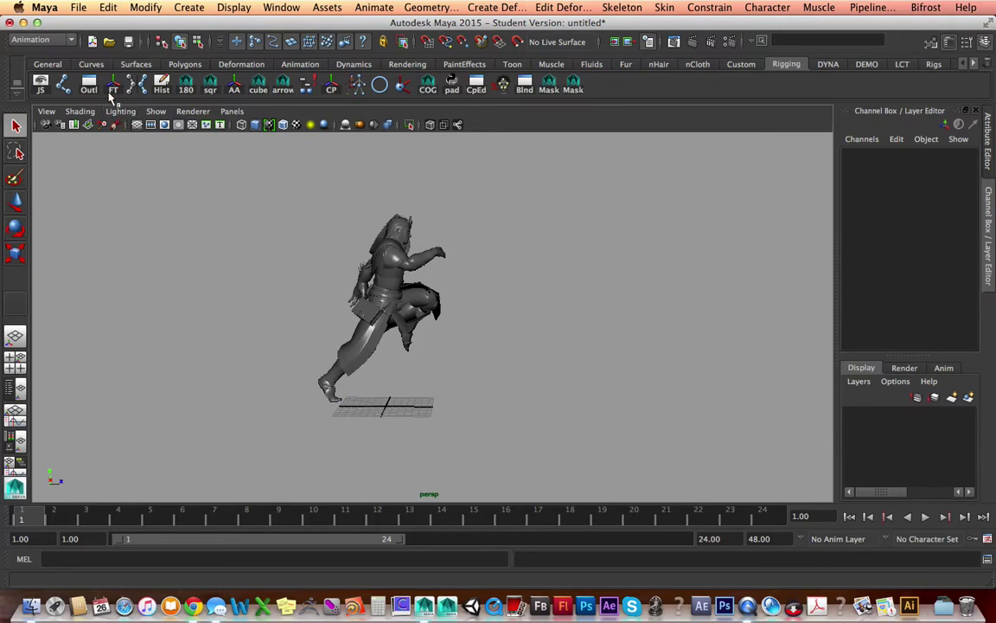
{"action": "left_click_drag", "start_coordinate": [47, 519], "coordinate": [22, 519]}
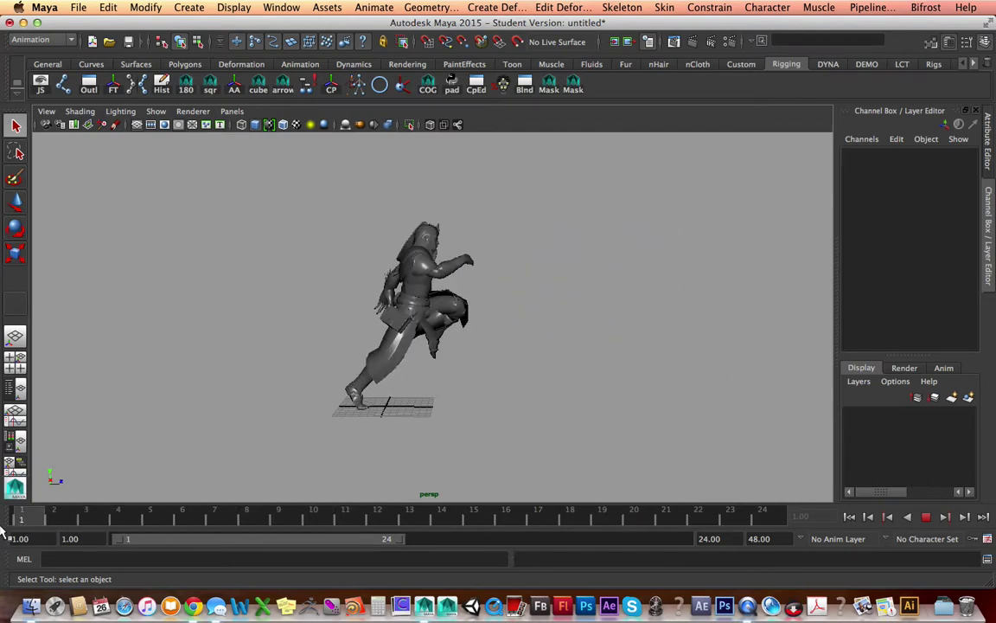
{"action": "left_click_drag", "start_coordinate": [406, 385], "coordinate": [290, 359], "text": "alt"}
{"action": "key", "text": "ctrl+Left"}
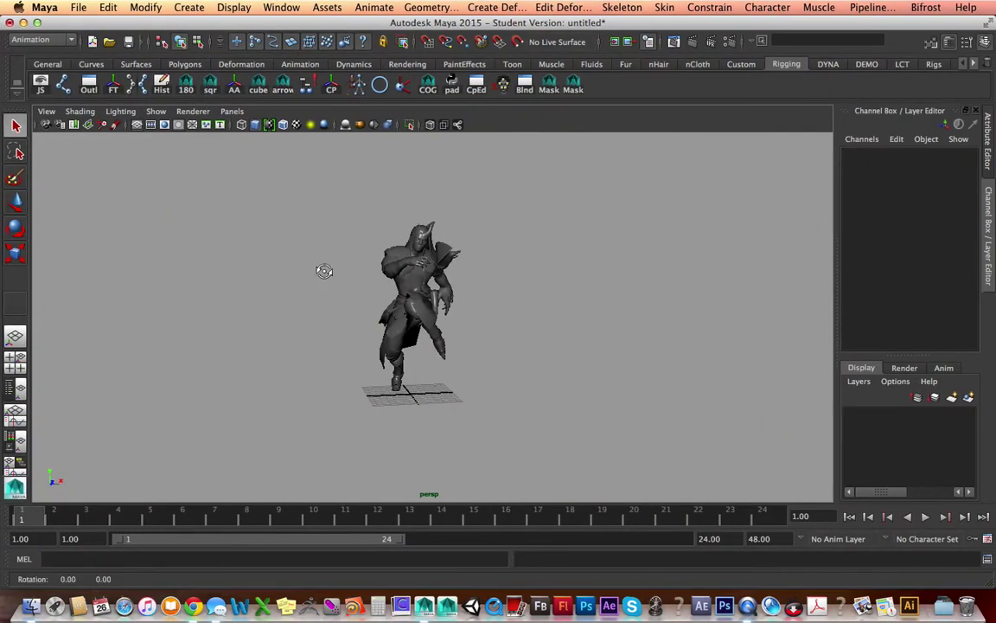
{"action": "left_click_drag", "start_coordinate": [322, 272], "coordinate": [393, 246], "text": "alt"}
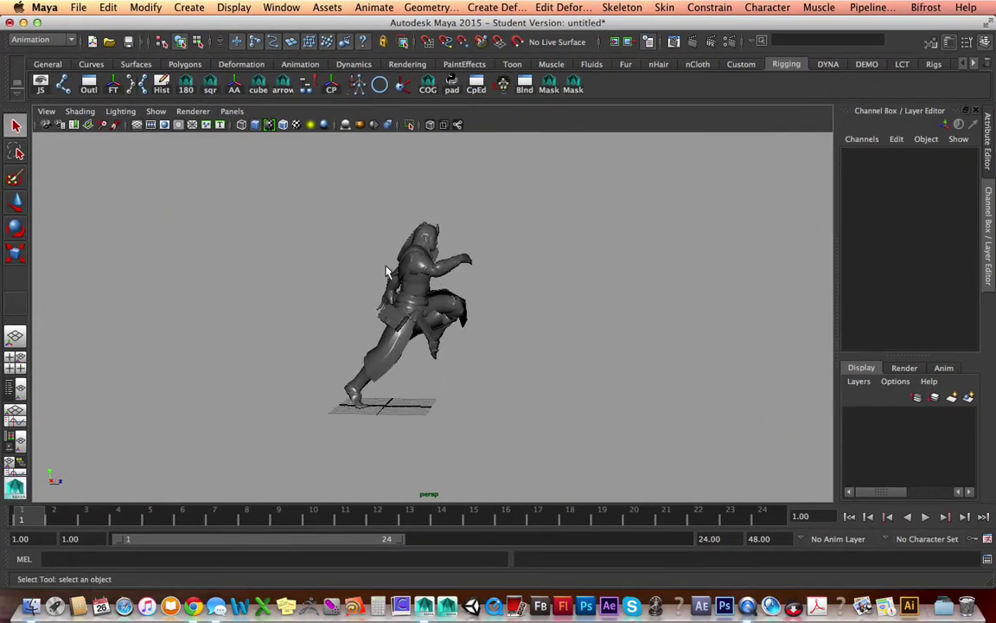
Turn on X-Ray Joints so the skeleton shows through the character mesh.
{"action": "left_click", "coordinate": [87, 111]}
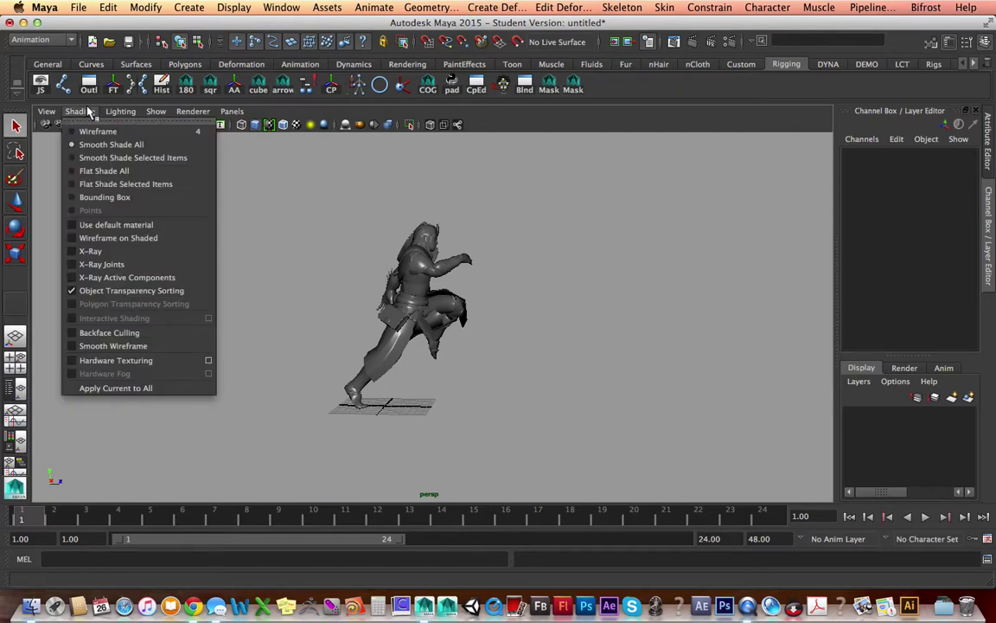
{"action": "left_click", "coordinate": [76, 264]}
{"action": "scroll", "coordinate": [454, 300], "scroll_direction": "up", "scroll_amount": 5}
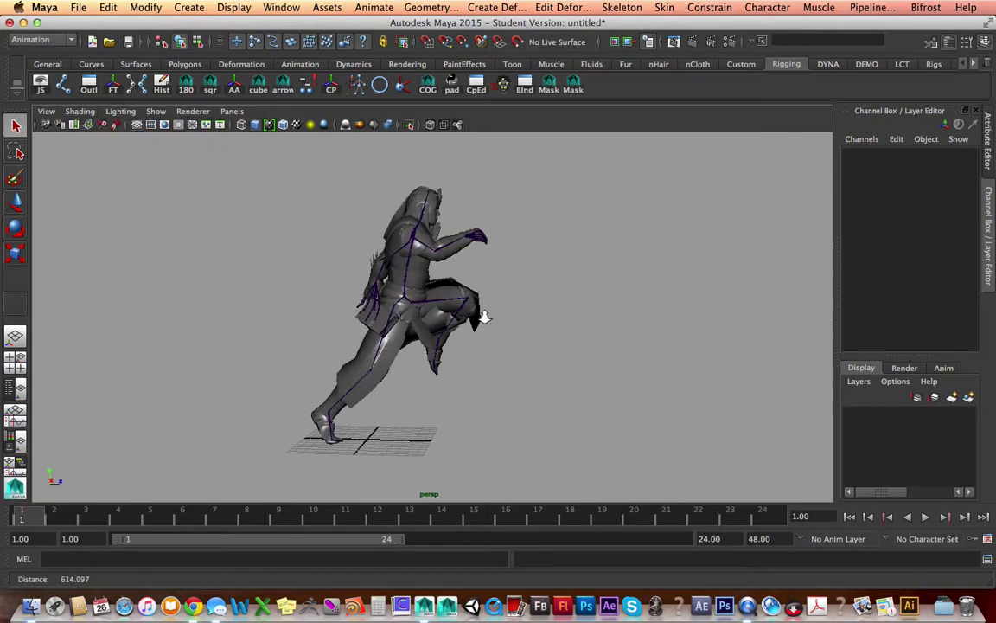
{"action": "mouse_move", "coordinate": [130, 521]}
{"action": "left_mouse_down"}
{"action": "mouse_move", "coordinate": [349, 526]}
{"action": "mouse_move", "coordinate": [22, 519]}
{"action": "left_mouse_up"}
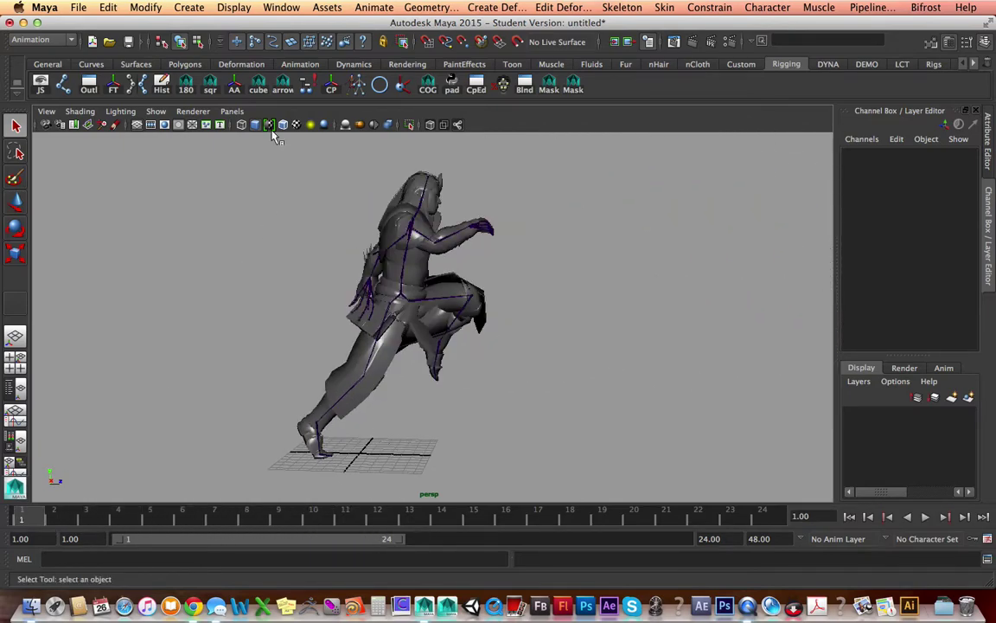
Open the Outliner at top-left and reveal the selected Spine2 joint in the Hips hierarchy.
{"action": "left_click", "coordinate": [282, 7]}
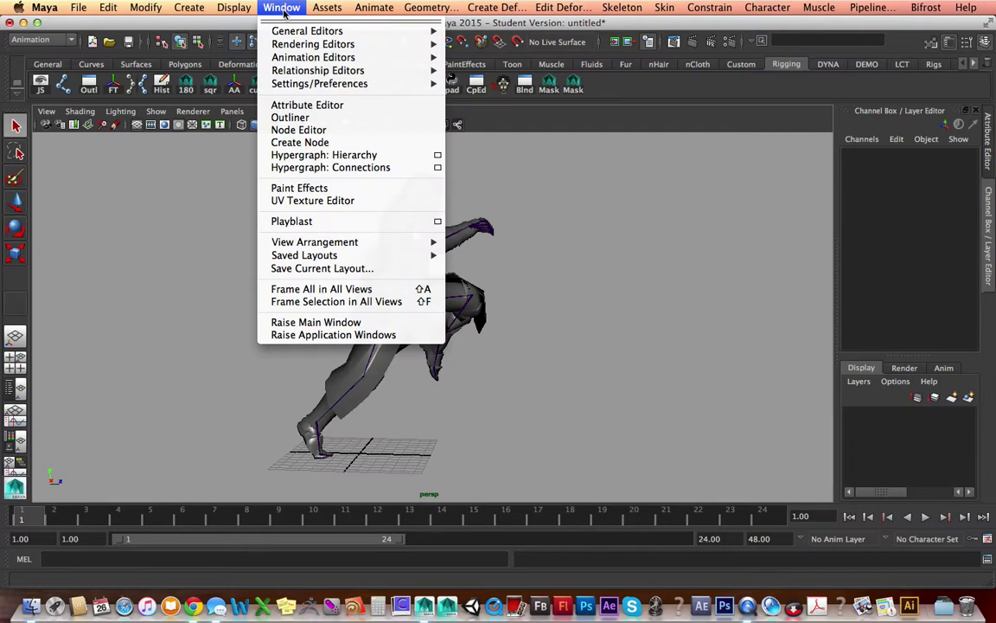
{"action": "left_click", "coordinate": [290, 117]}
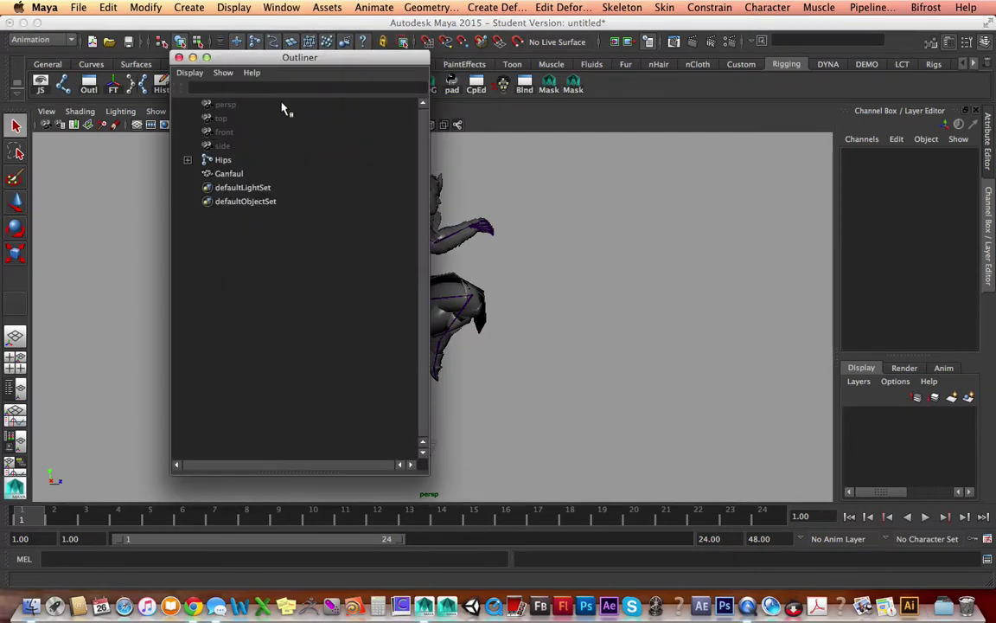
{"action": "left_click_drag", "start_coordinate": [254, 62], "coordinate": [78, 28]}
{"action": "left_click_drag", "start_coordinate": [461, 266], "coordinate": [487, 250], "text": "alt"}
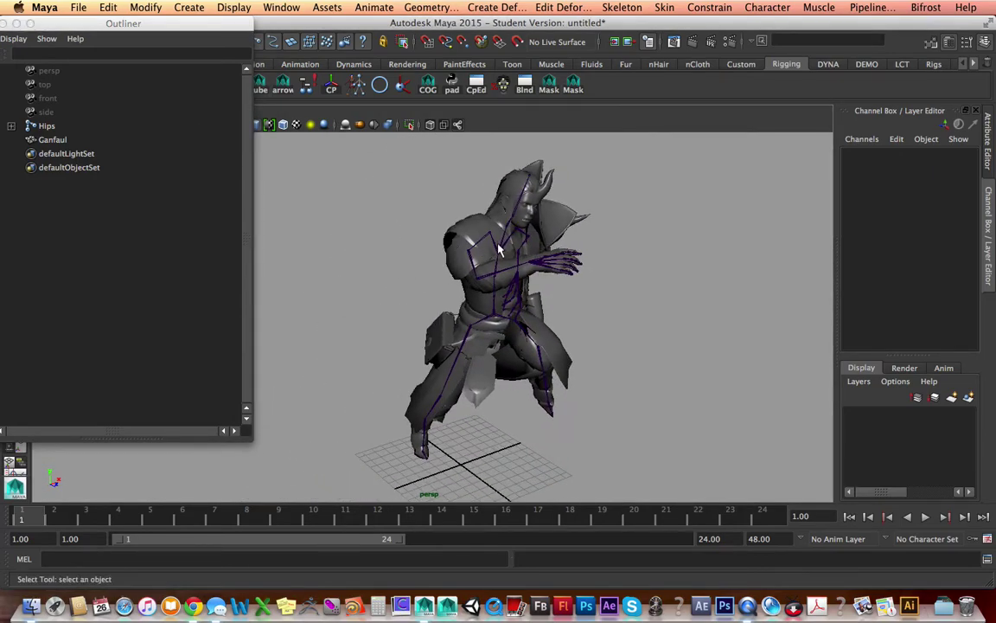
{"action": "left_click", "coordinate": [496, 249]}
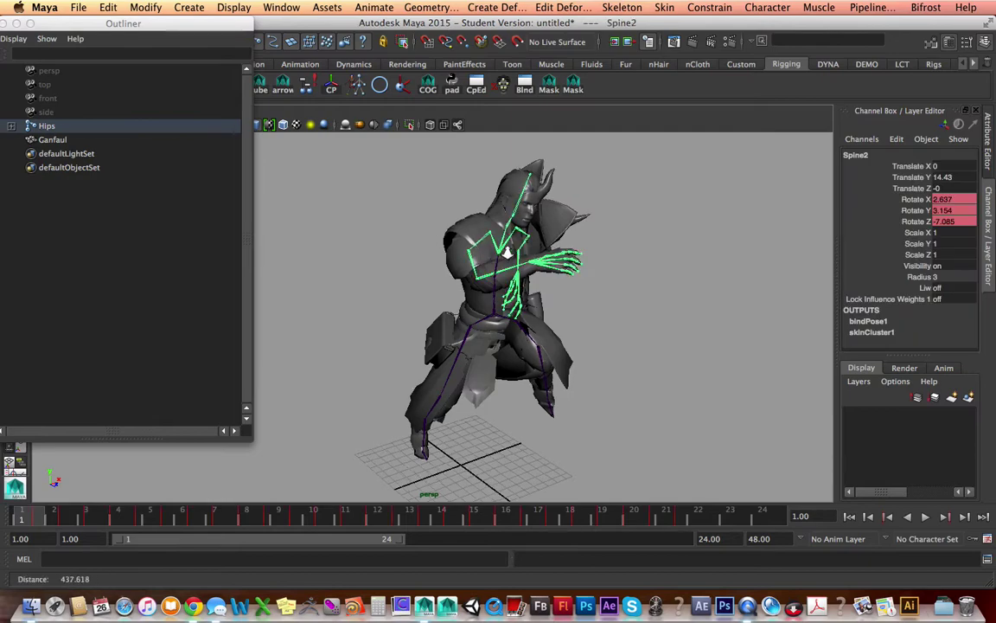
{"action": "scroll", "coordinate": [510, 214], "scroll_direction": "up", "scroll_amount": 4}
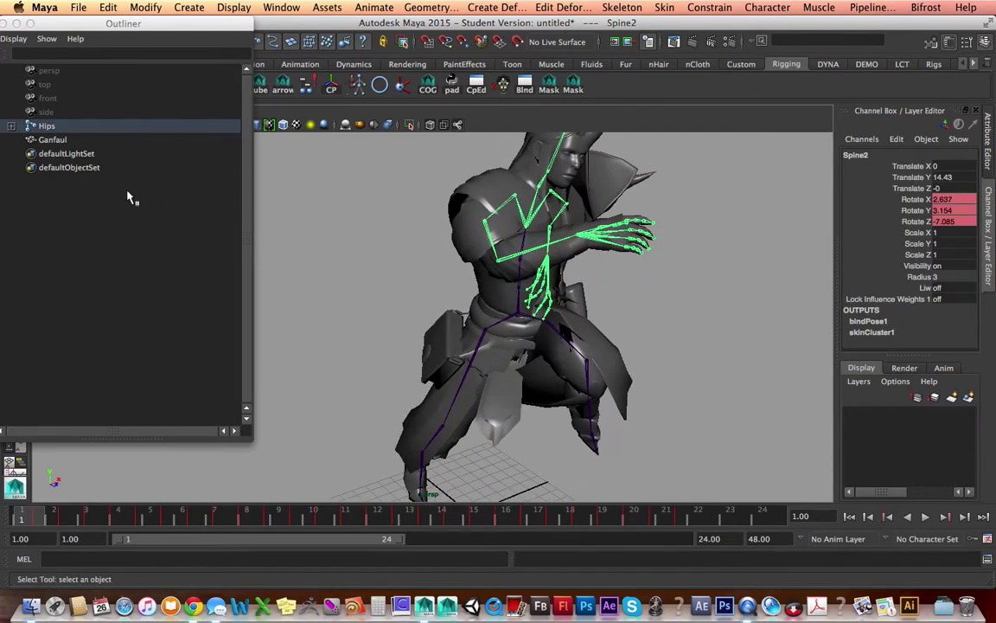
{"action": "key", "text": "f"}
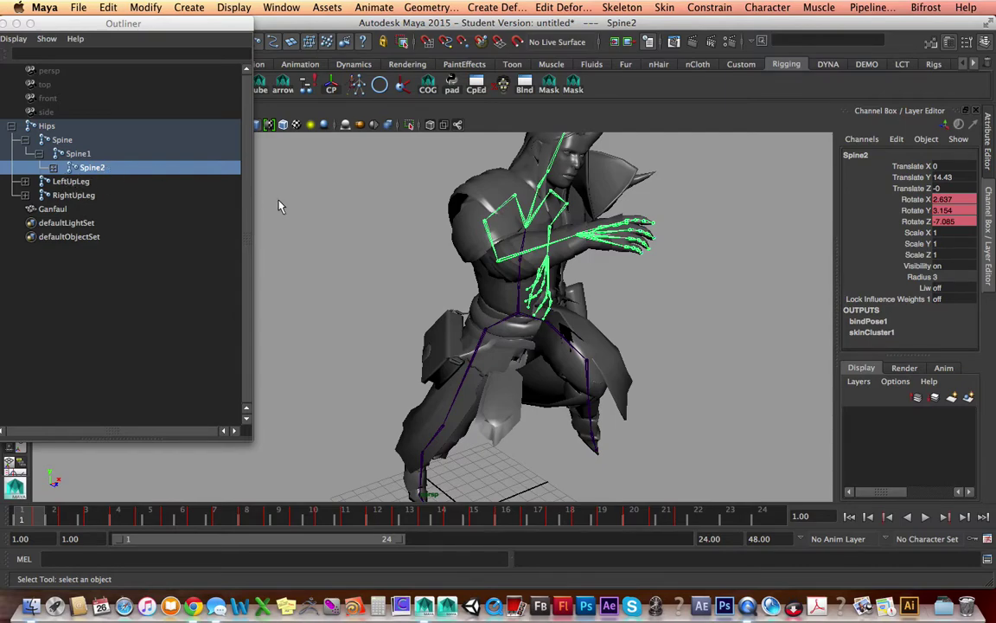
{"action": "left_click_drag", "start_coordinate": [409, 225], "coordinate": [465, 250], "text": "alt"}
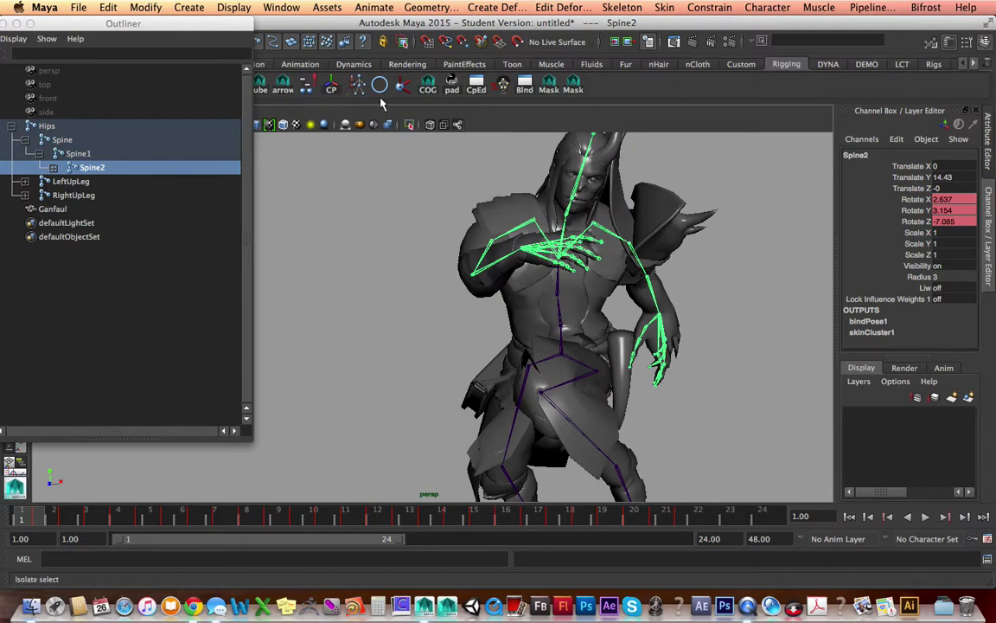
Open the HumanIK Character Controls panel, briefly checking the Channel Box tab.
{"action": "left_click", "coordinate": [286, 9]}
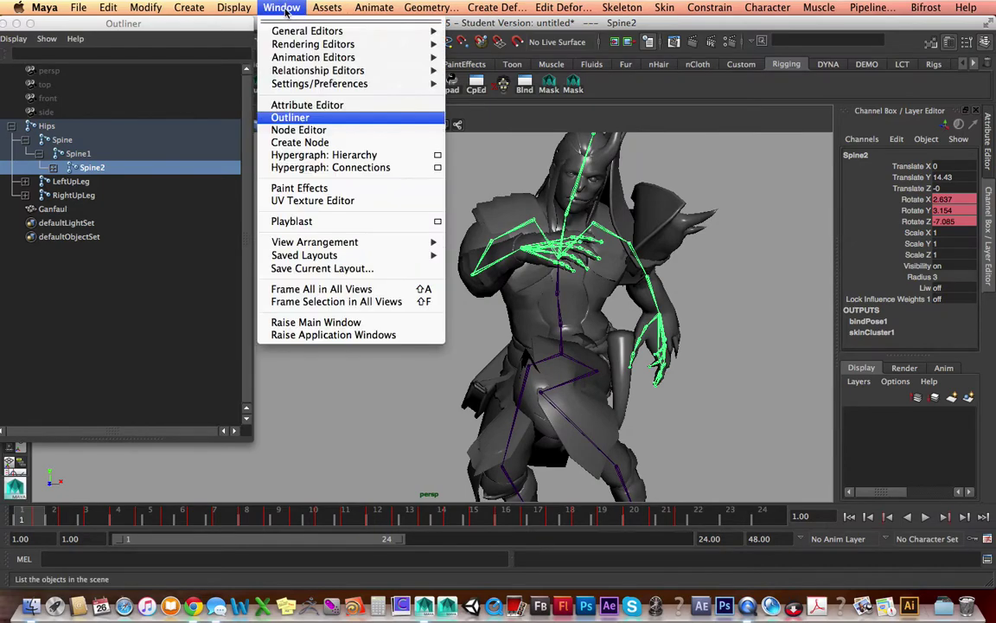
{"action": "mouse_move", "coordinate": [306, 61]}
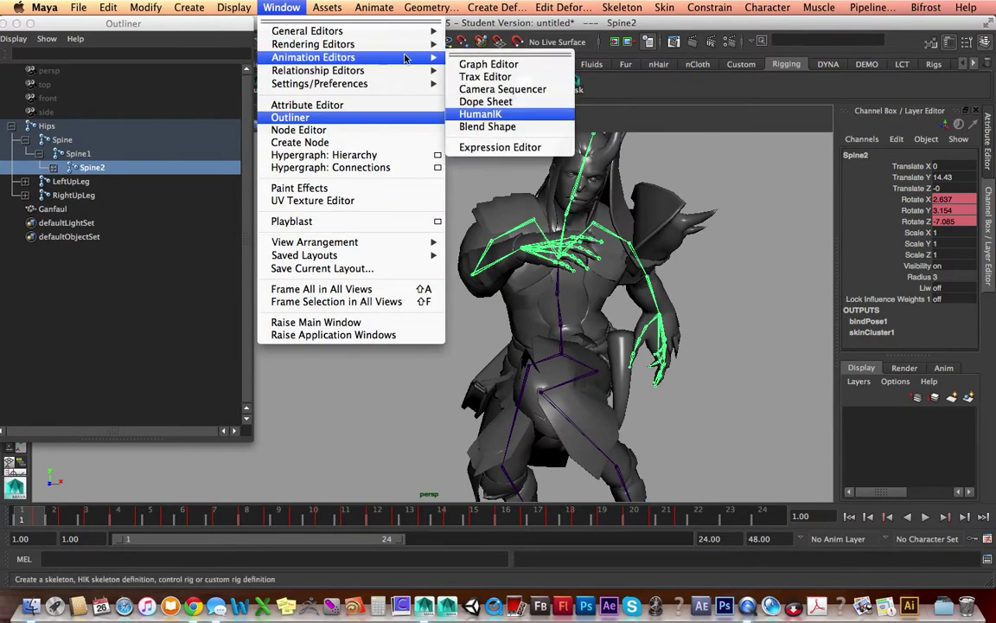
{"action": "left_click", "coordinate": [484, 114]}
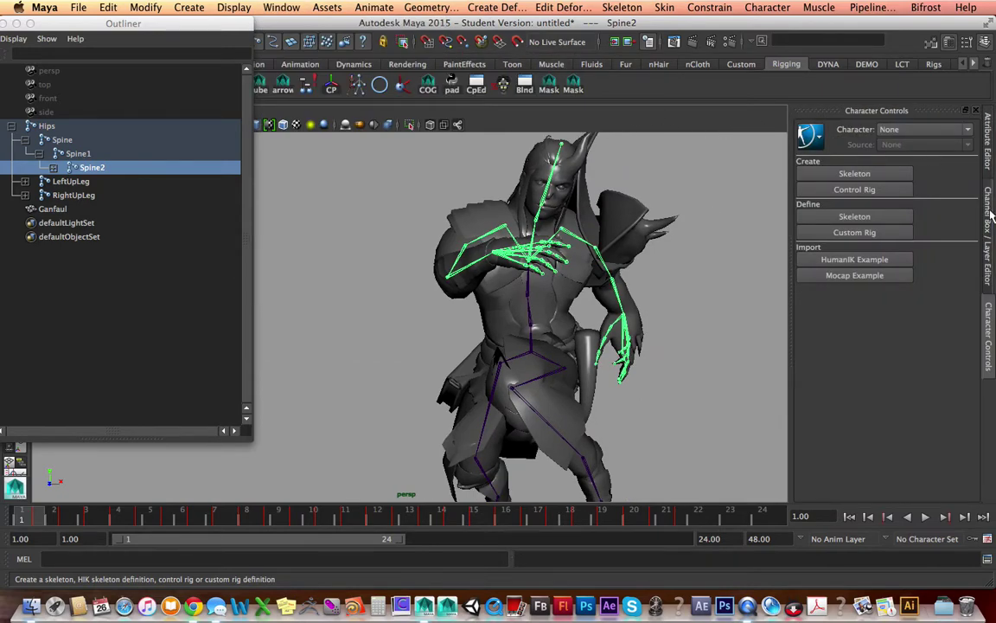
{"action": "left_click", "coordinate": [991, 216]}
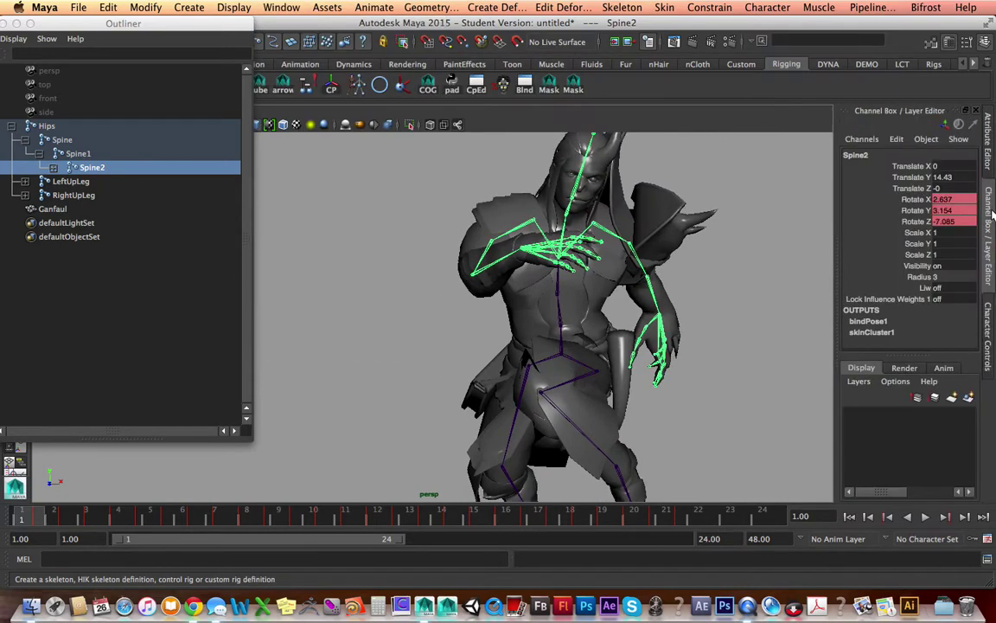
{"action": "left_click", "coordinate": [990, 342]}
Orbit around the character and scrub the animation to frame 19.
{"action": "left_click_drag", "start_coordinate": [386, 239], "coordinate": [490, 256], "text": "alt"}
{"action": "scroll", "coordinate": [490, 256], "scroll_direction": "down", "scroll_amount": 5}
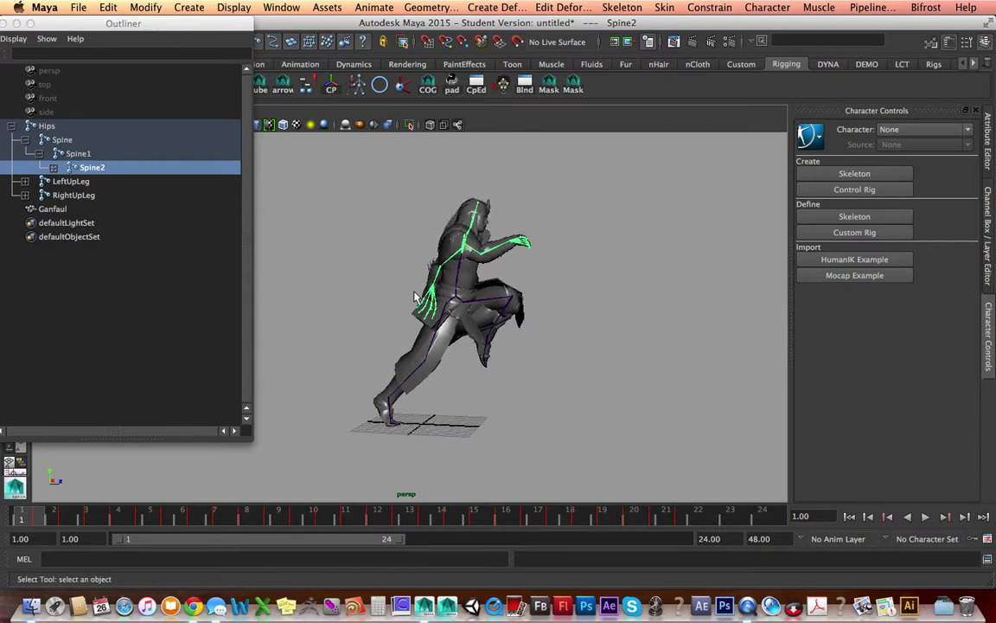
{"action": "left_click_drag", "start_coordinate": [43, 526], "coordinate": [21, 516]}
{"action": "left_click_drag", "start_coordinate": [506, 275], "coordinate": [514, 252], "text": "alt"}
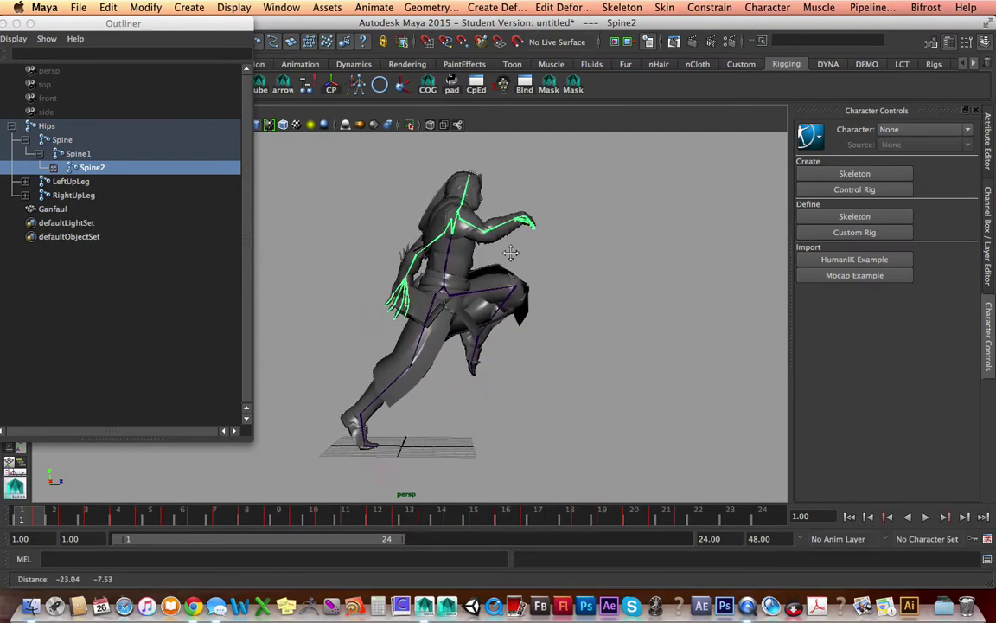
{"action": "middle_click_drag", "start_coordinate": [514, 252], "coordinate": [494, 255], "text": "alt"}
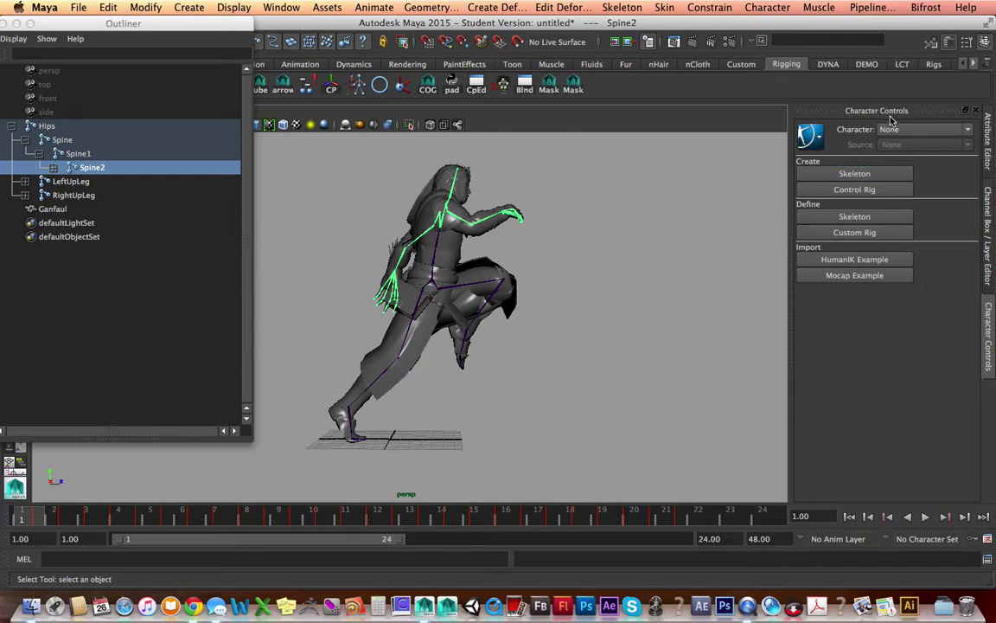
Use the HumanIK menu's Define > Skeleton to create Character1 from the skeleton.
{"action": "left_click", "coordinate": [818, 139]}
{"action": "mouse_move", "coordinate": [846, 156]}
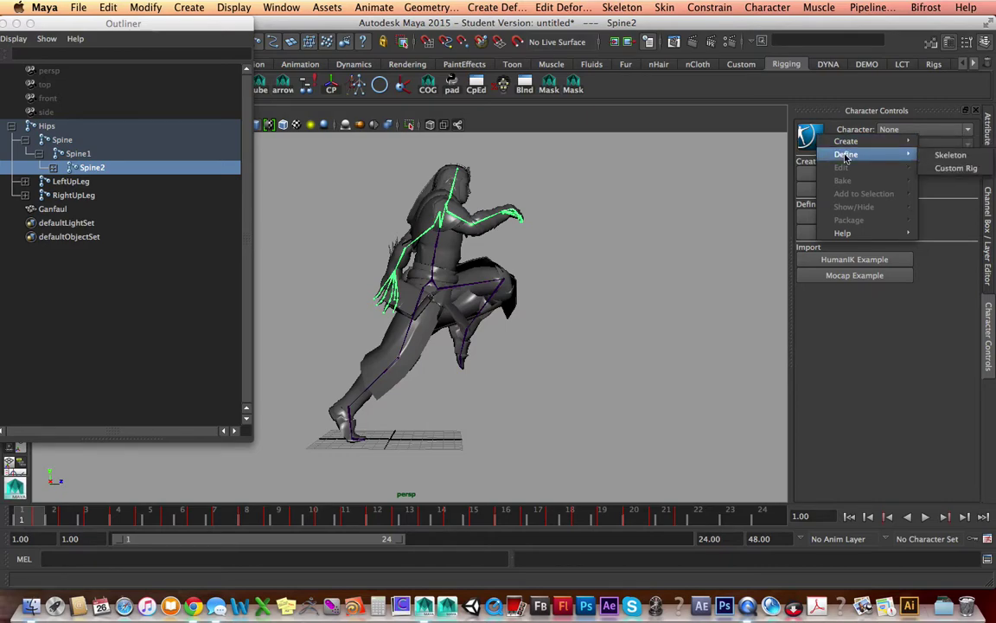
{"action": "left_click", "coordinate": [949, 156]}
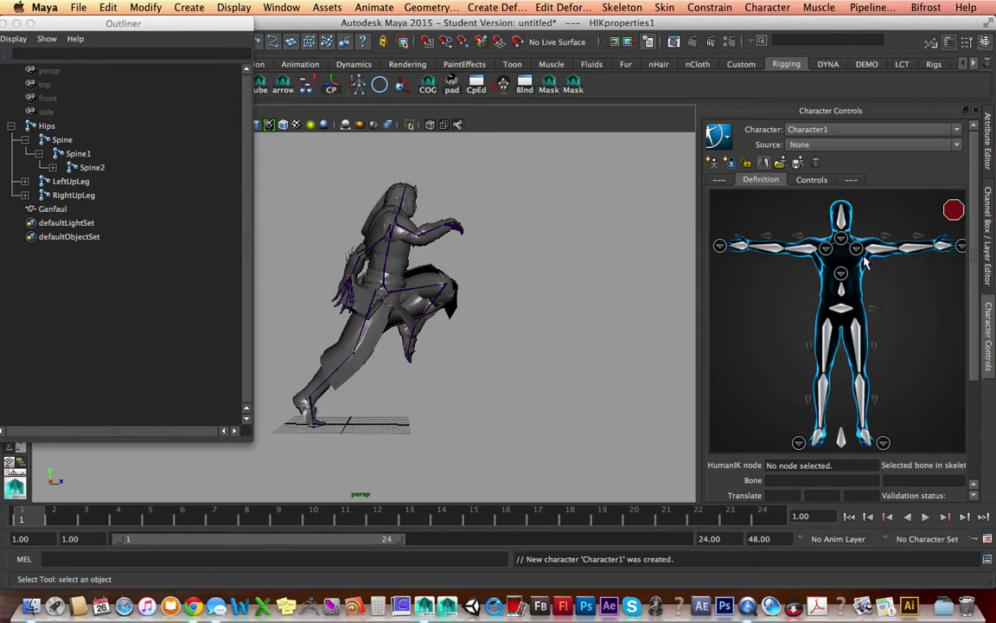
Check the Controls tab, return to the Definition figure, and select its Hips slot.
{"action": "left_click", "coordinate": [811, 179]}
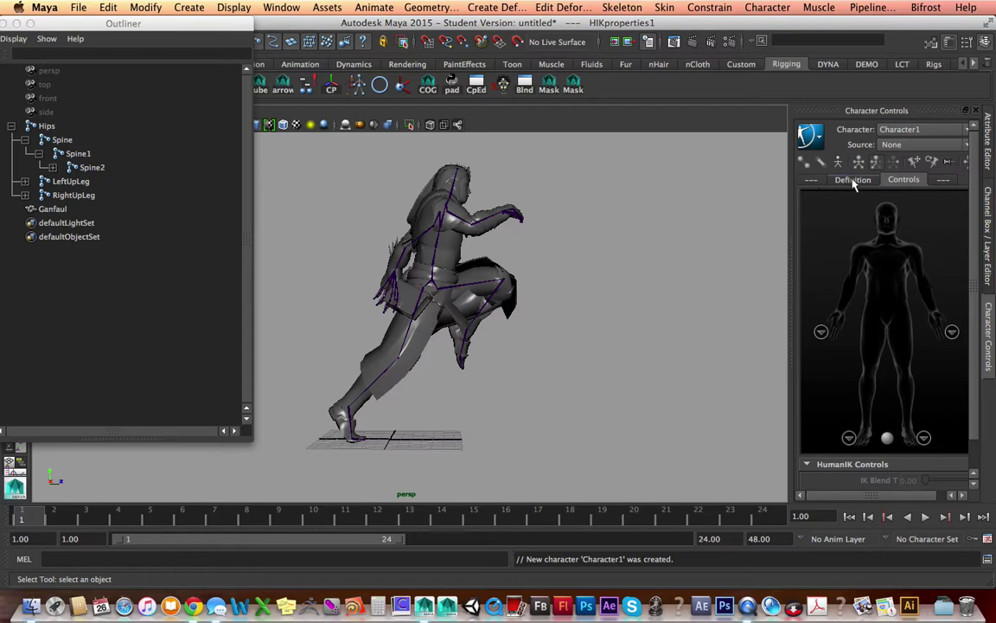
{"action": "left_click", "coordinate": [853, 181]}
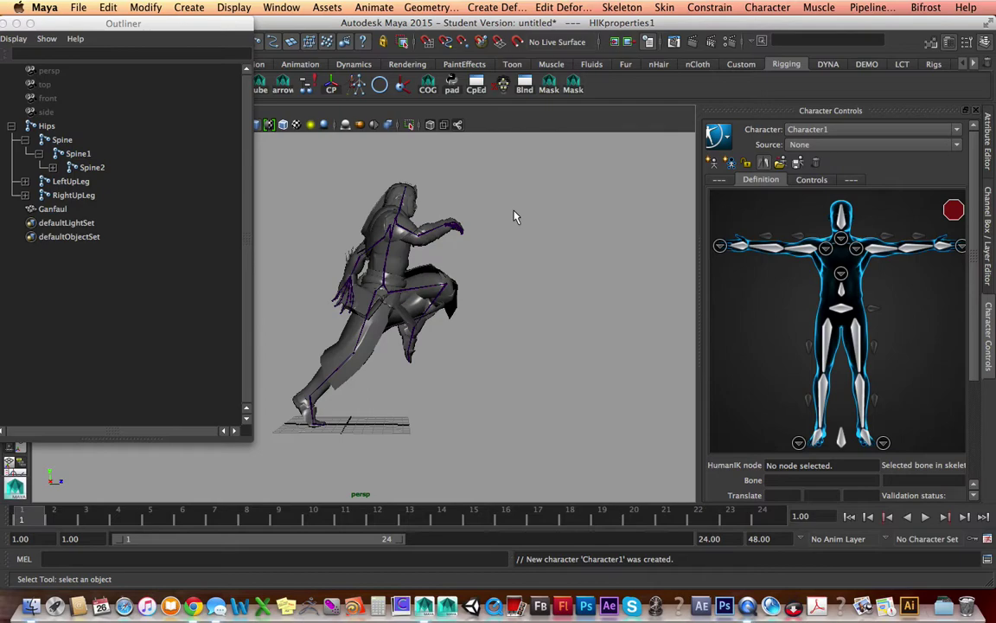
{"action": "left_click_drag", "start_coordinate": [527, 256], "coordinate": [562, 264], "text": "alt"}
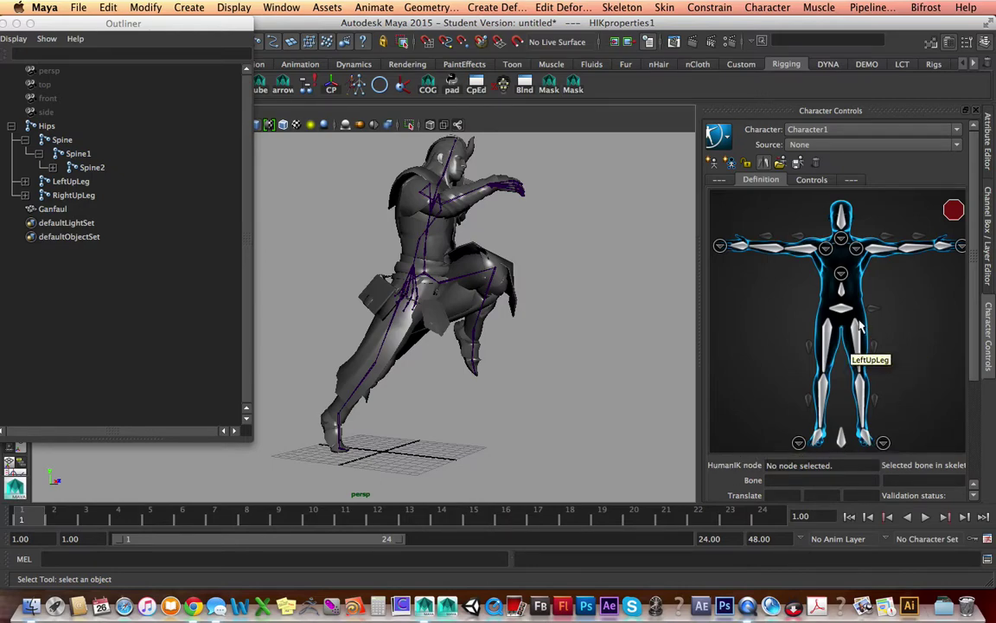
{"action": "left_click", "coordinate": [833, 308]}
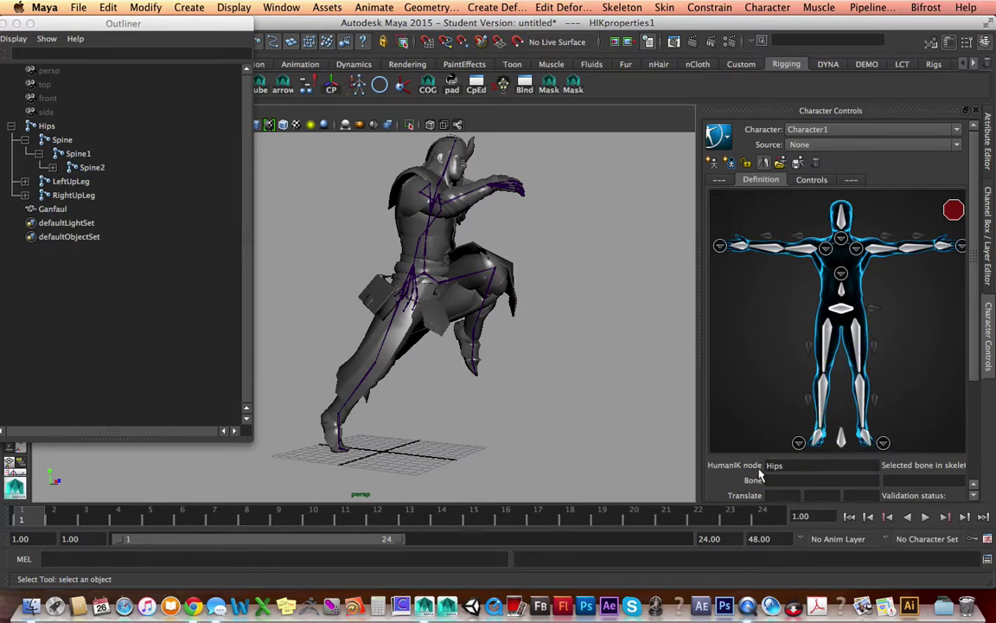
Map the Hips root joint from the Outliner to the Hips slot.
{"action": "left_click", "coordinate": [839, 313]}
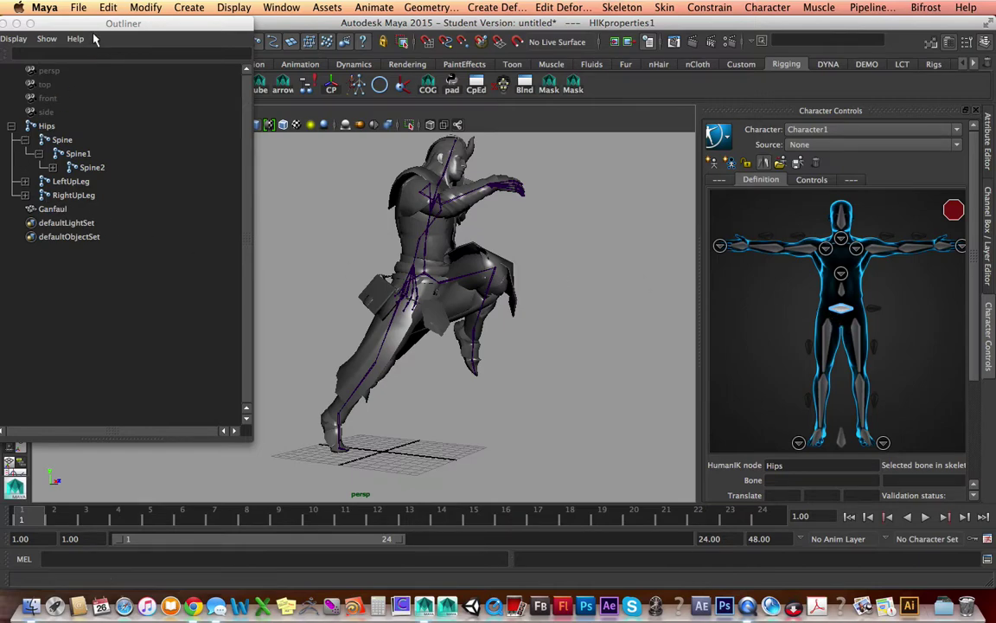
{"action": "left_click_drag", "start_coordinate": [87, 25], "coordinate": [117, 24]}
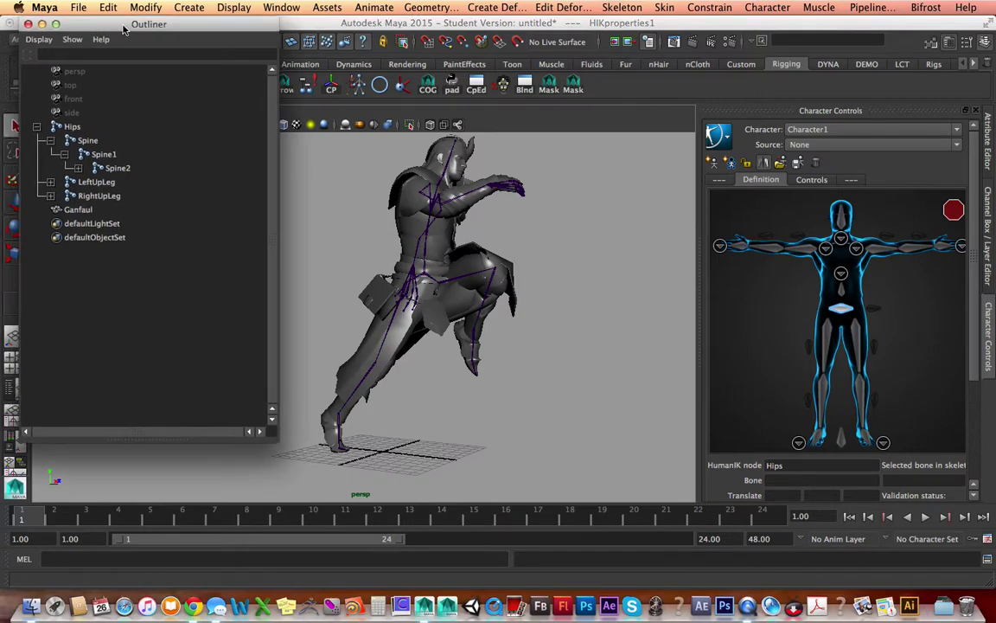
{"action": "left_click", "coordinate": [75, 126]}
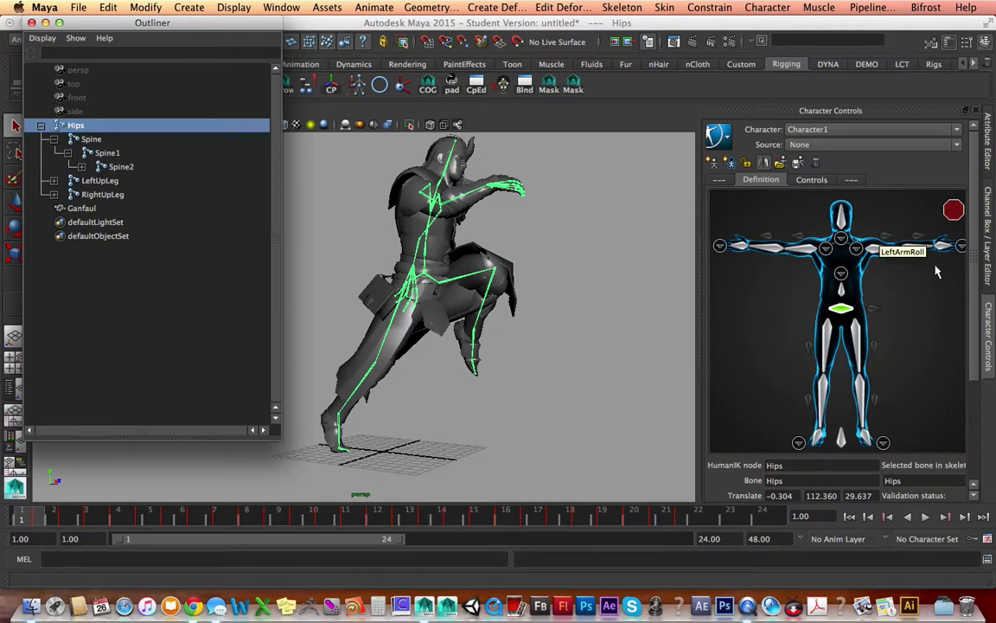
Select the Spine slot in the definition figure, ready for its joint.
{"action": "mouse_move", "coordinate": [958, 204]}
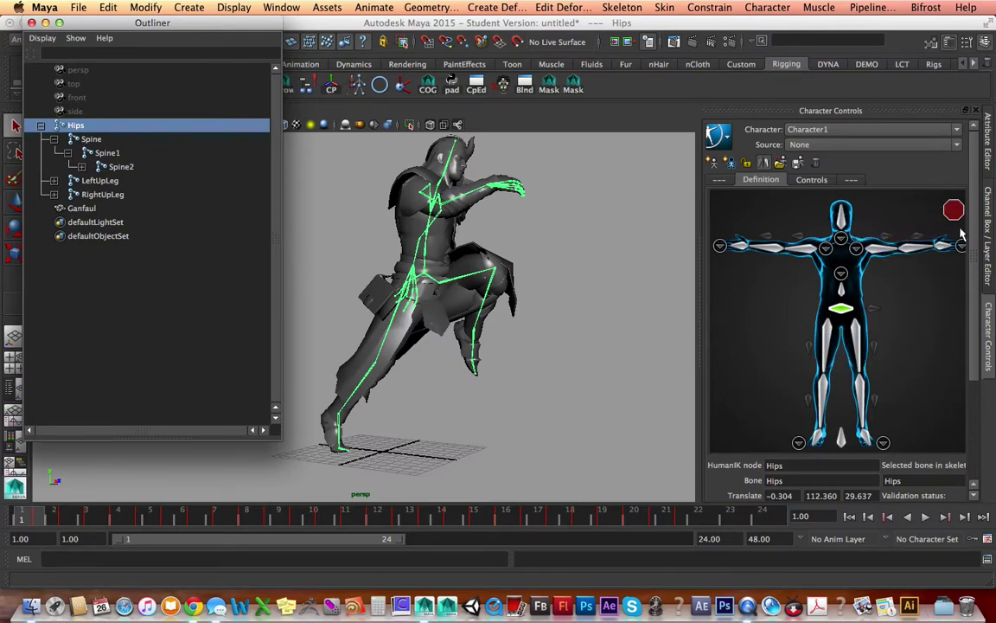
{"action": "mouse_move", "coordinate": [948, 234]}
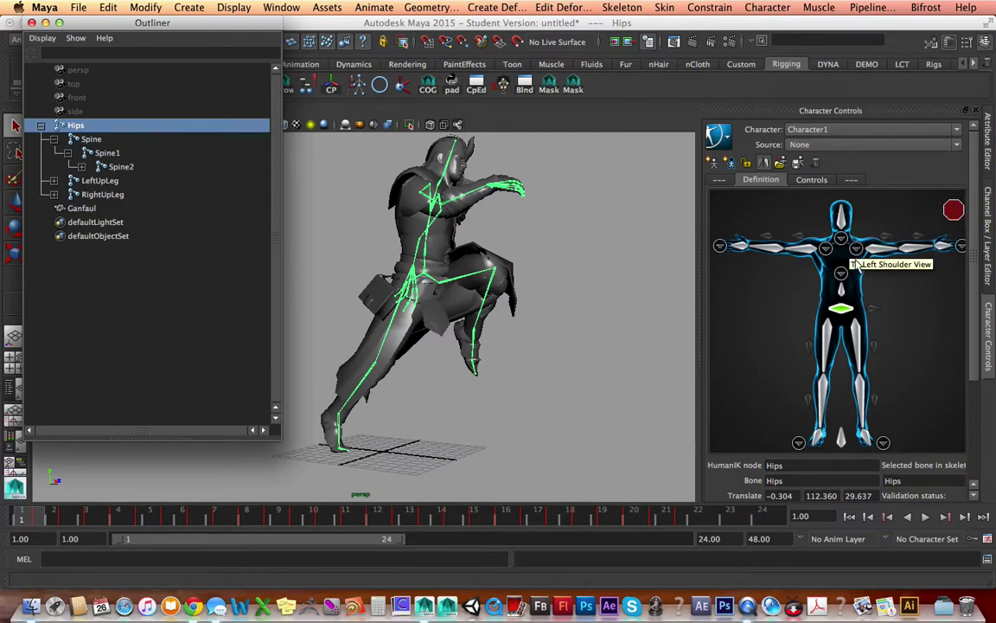
{"action": "left_click", "coordinate": [841, 298]}
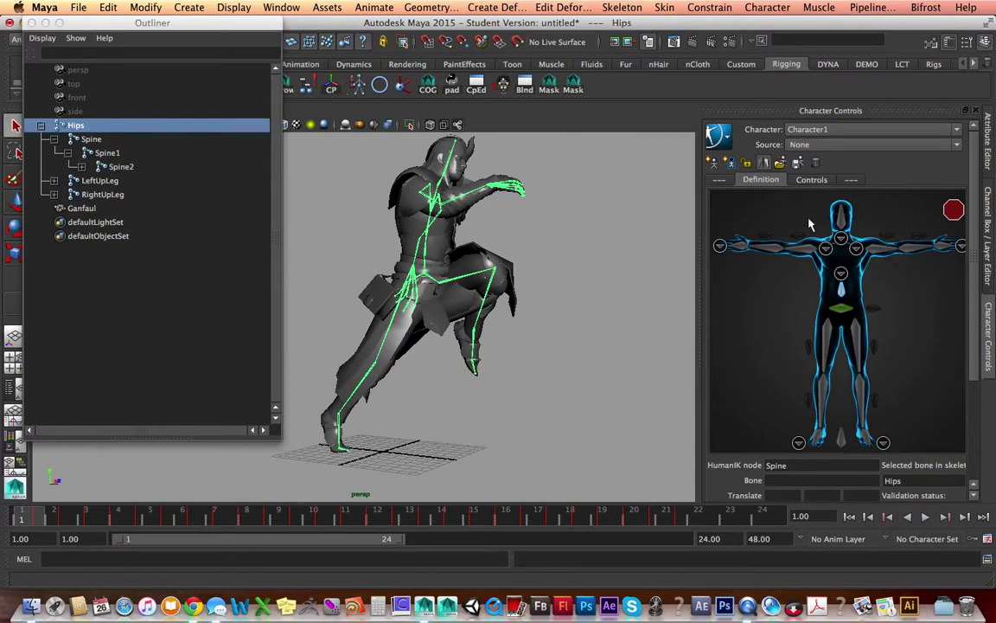
{"action": "left_click", "coordinate": [764, 306]}
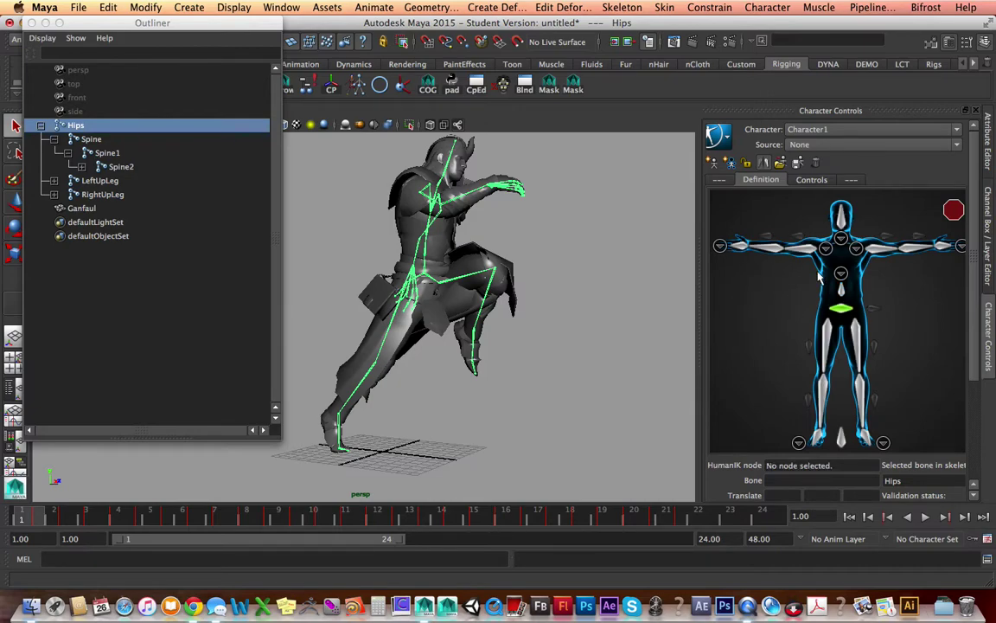
{"action": "left_click", "coordinate": [842, 291]}
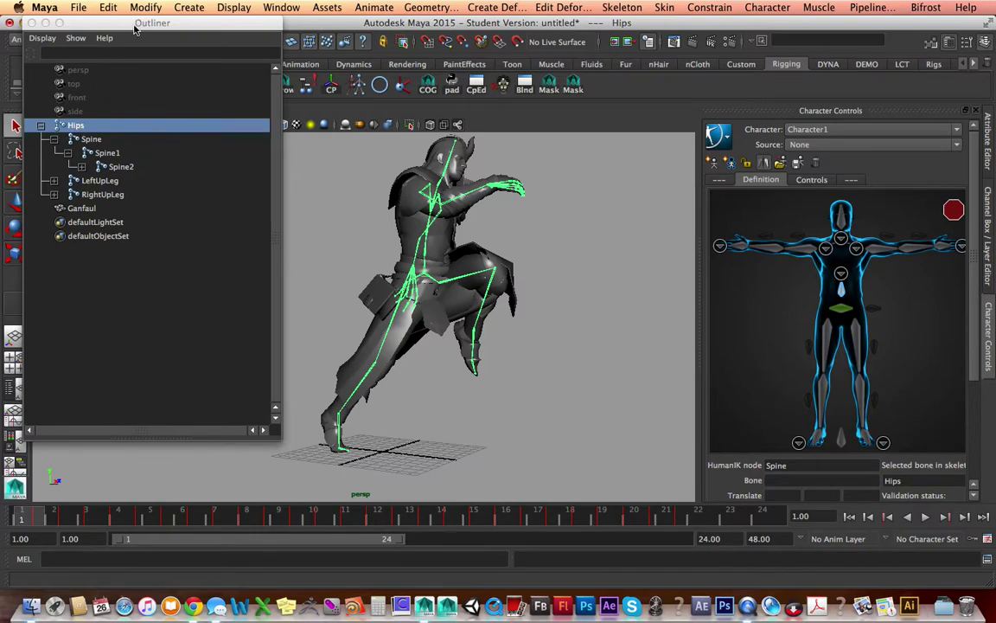
{"action": "left_click_drag", "start_coordinate": [134, 29], "coordinate": [154, 31]}
Map the Spine joint to the Spine slot, redoing the pick after an undo.
{"action": "left_click", "coordinate": [62, 128]}
{"action": "left_click", "coordinate": [62, 128]}
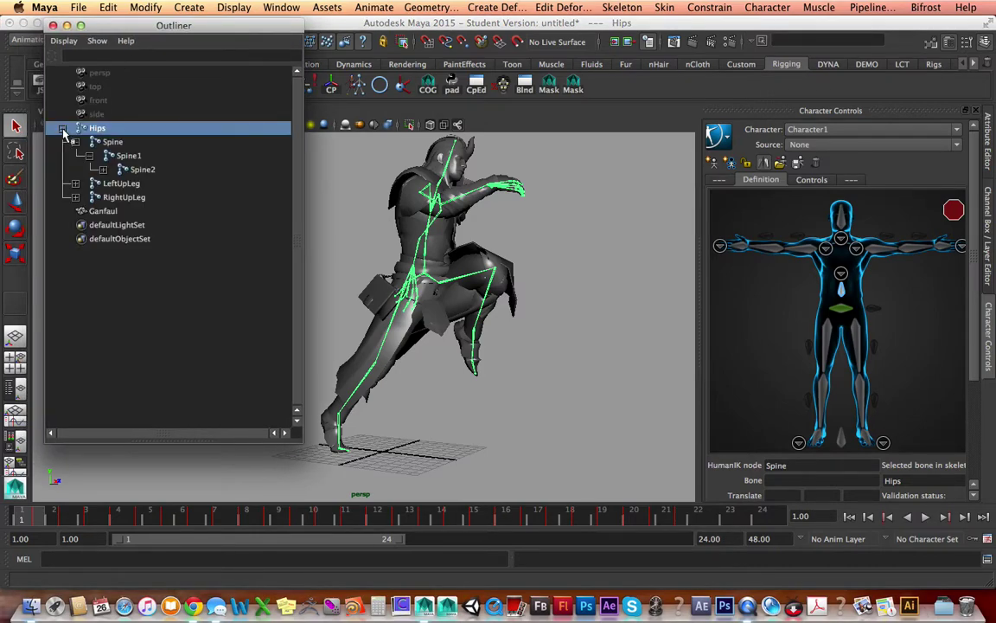
{"action": "left_click", "coordinate": [109, 142]}
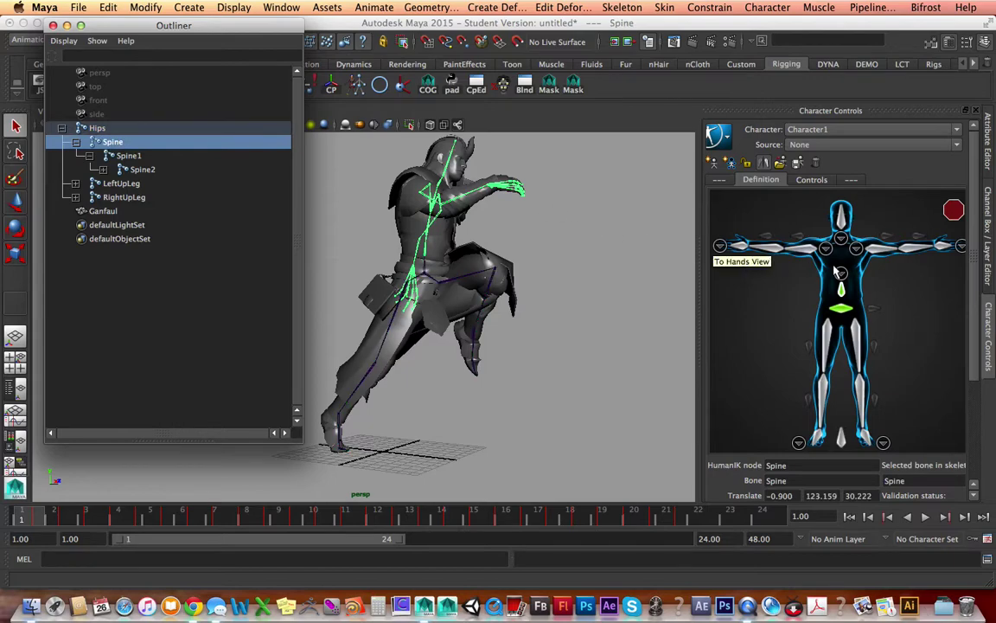
{"action": "left_click_drag", "start_coordinate": [428, 226], "coordinate": [433, 294], "text": "alt"}
{"action": "right_click_drag", "start_coordinate": [433, 294], "coordinate": [465, 370], "text": "alt"}
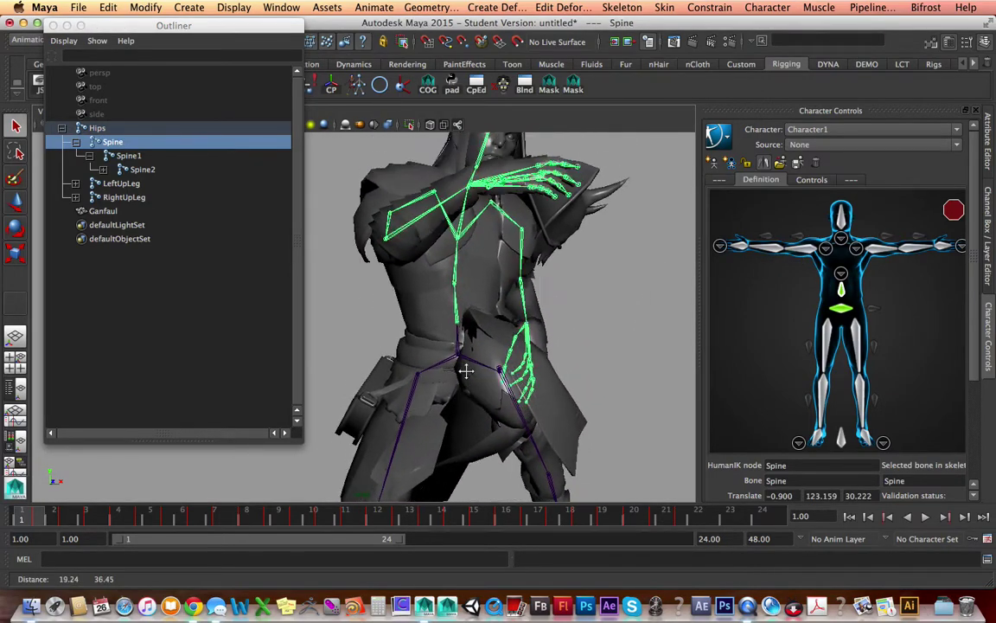
{"action": "left_click_drag", "start_coordinate": [466, 370], "coordinate": [458, 309], "text": "alt"}
{"action": "key", "text": "ctrl+z"}
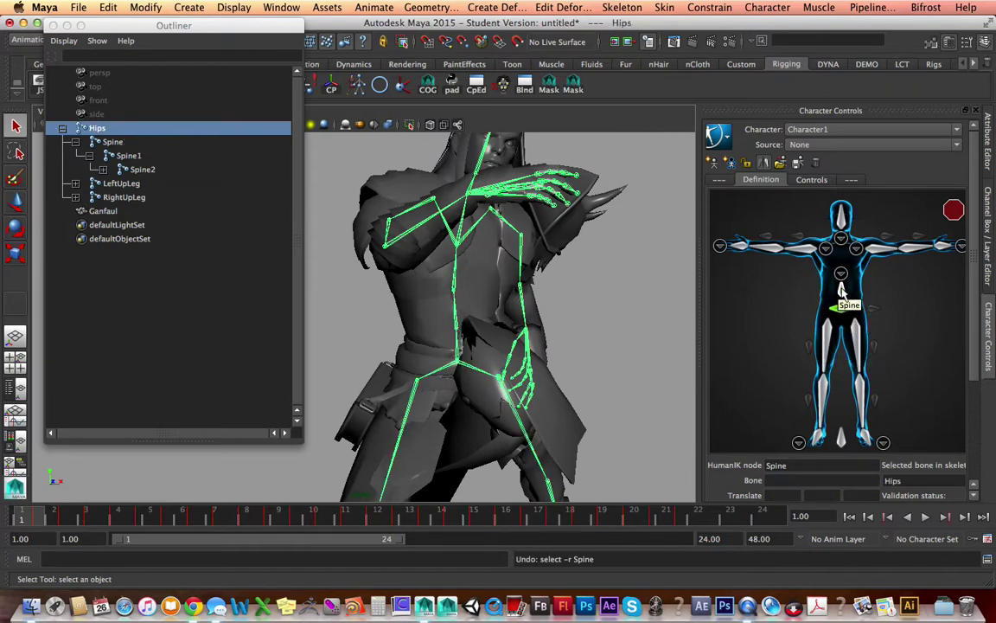
{"action": "left_click", "coordinate": [458, 318]}
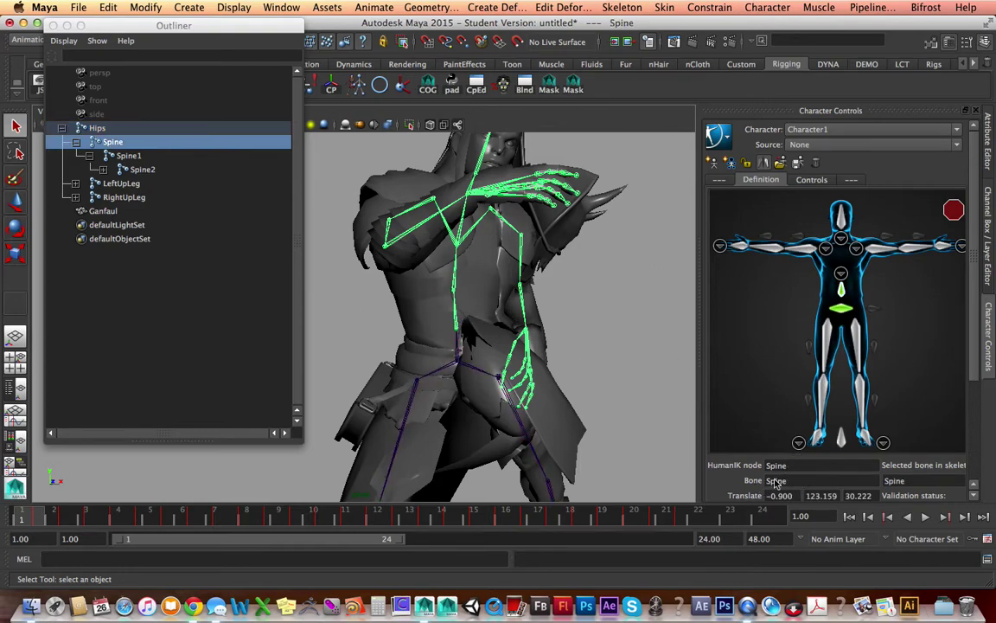
Map Spine1 and Spine2 in the spine close-up, then expand Spine2 in the Outliner.
{"action": "left_click", "coordinate": [840, 275]}
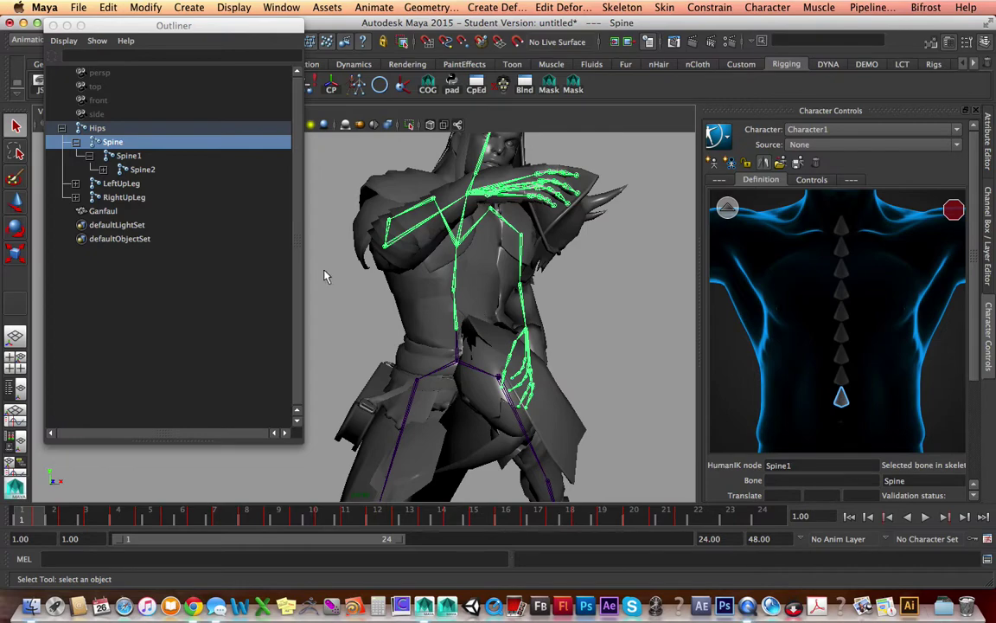
{"action": "left_click", "coordinate": [457, 284]}
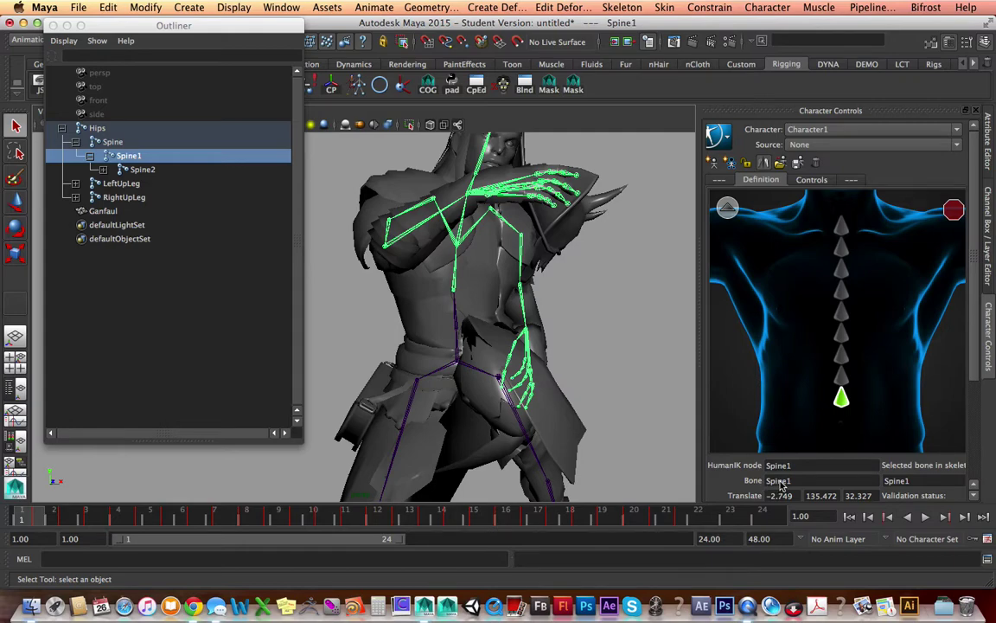
{"action": "left_click", "coordinate": [841, 377]}
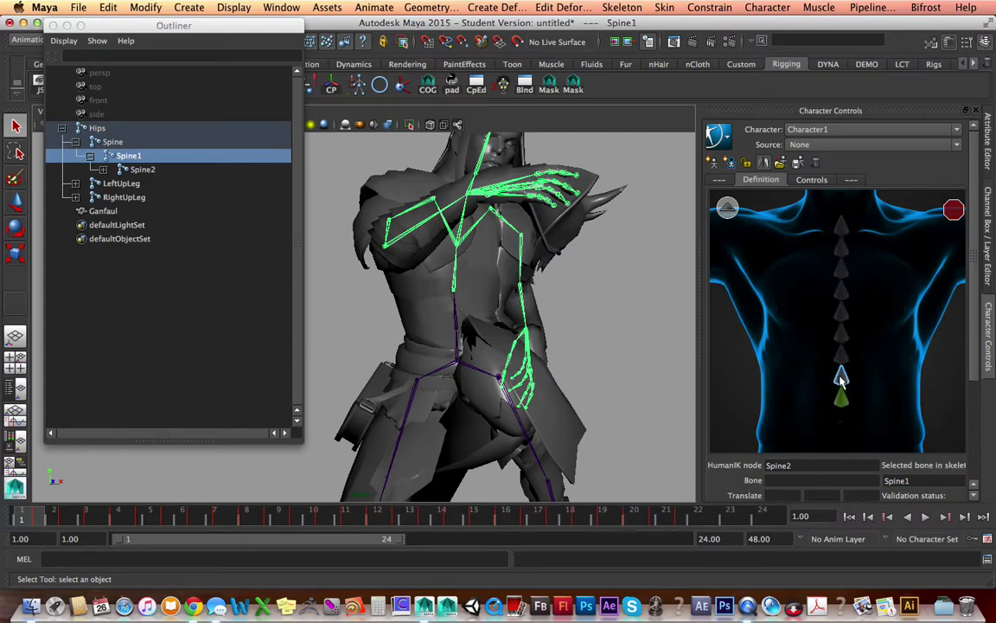
{"action": "left_click", "coordinate": [461, 240]}
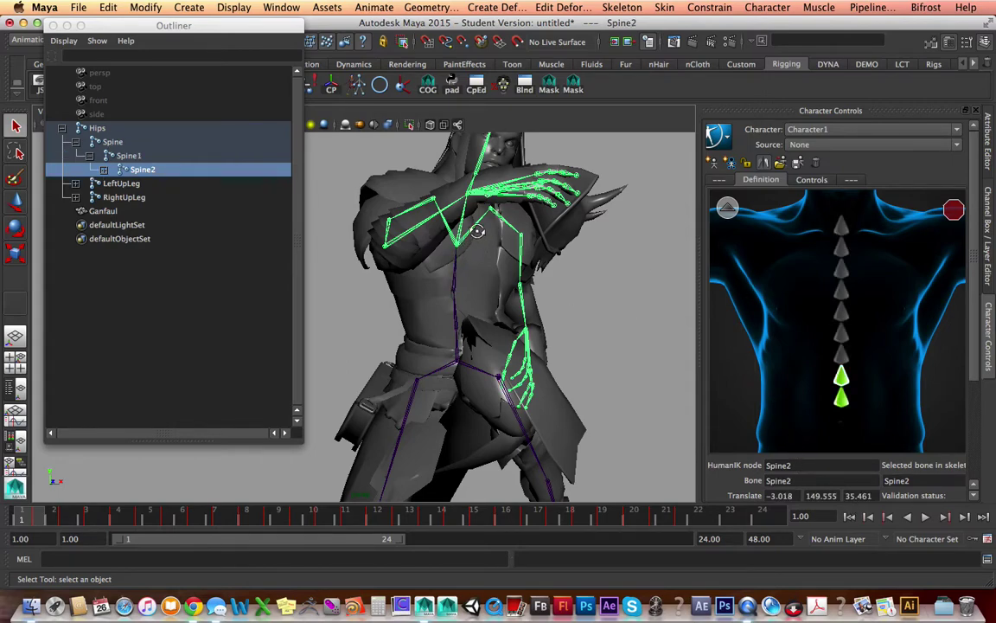
{"action": "left_click_drag", "start_coordinate": [477, 232], "coordinate": [532, 212], "text": "alt"}
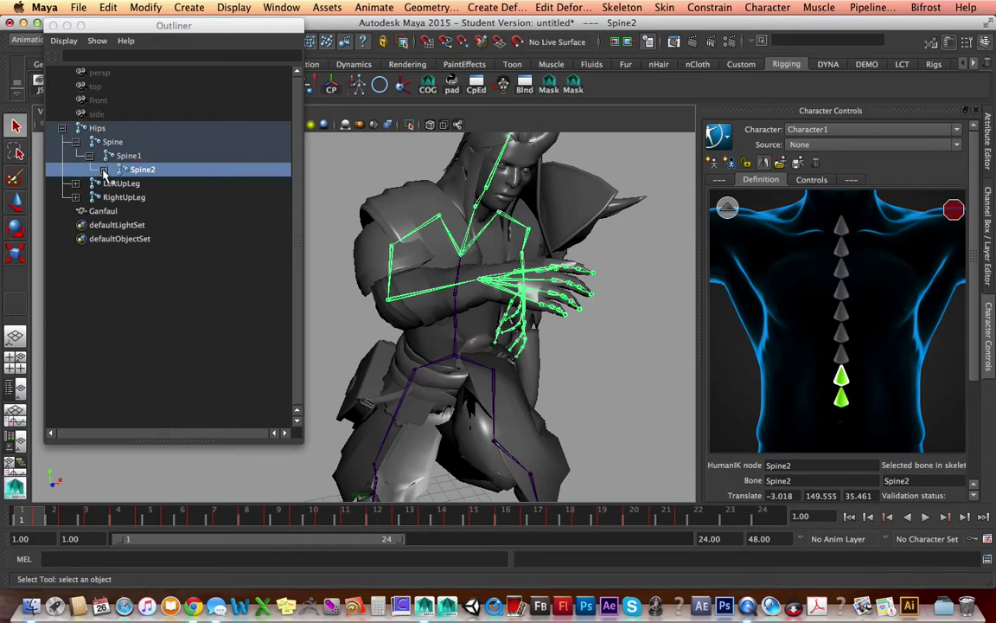
{"action": "left_click", "coordinate": [104, 169]}
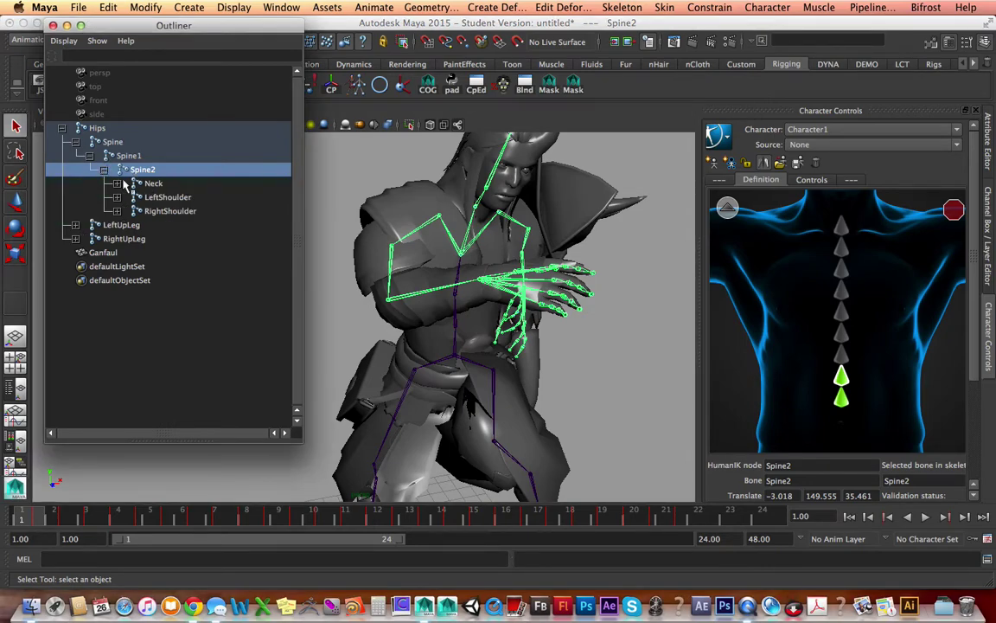
Map the Neck joint in the neck close-up and the head joint to the Head slot.
{"action": "left_click", "coordinate": [727, 210]}
{"action": "left_click", "coordinate": [843, 247]}
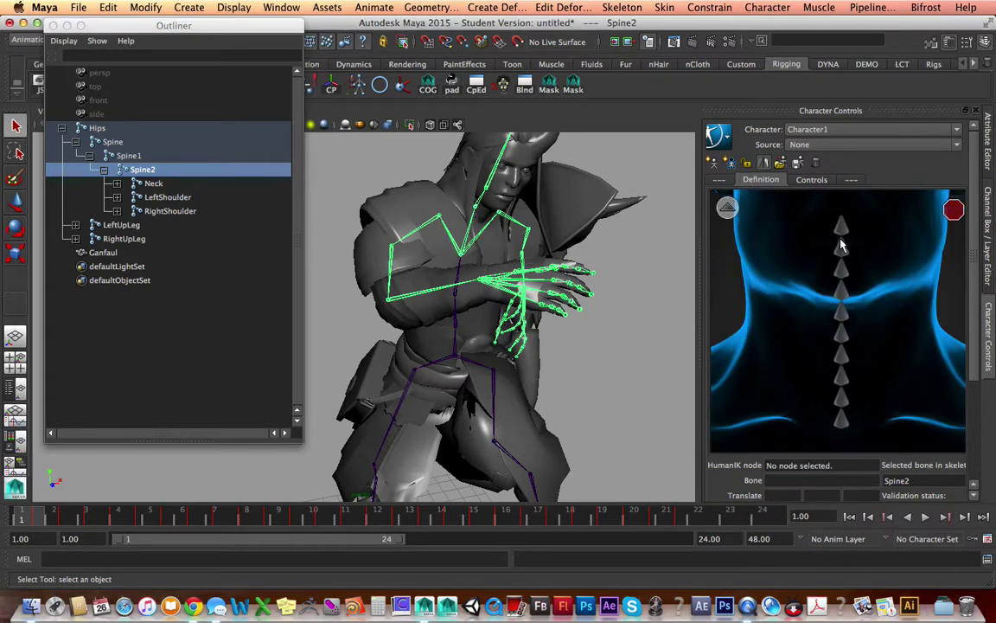
{"action": "left_click", "coordinate": [841, 419]}
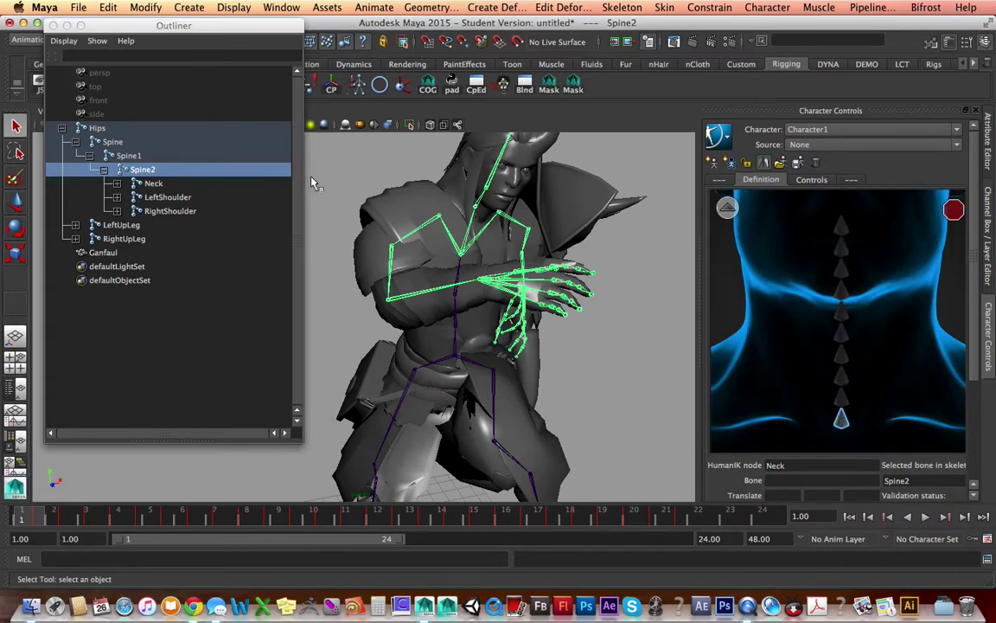
{"action": "left_click", "coordinate": [482, 206]}
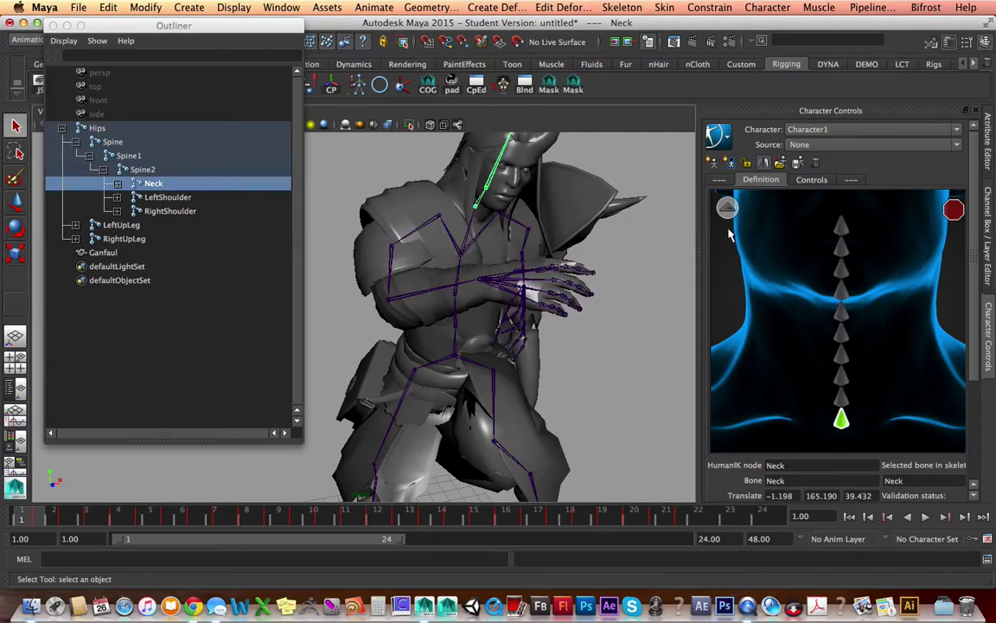
{"action": "left_click", "coordinate": [726, 207]}
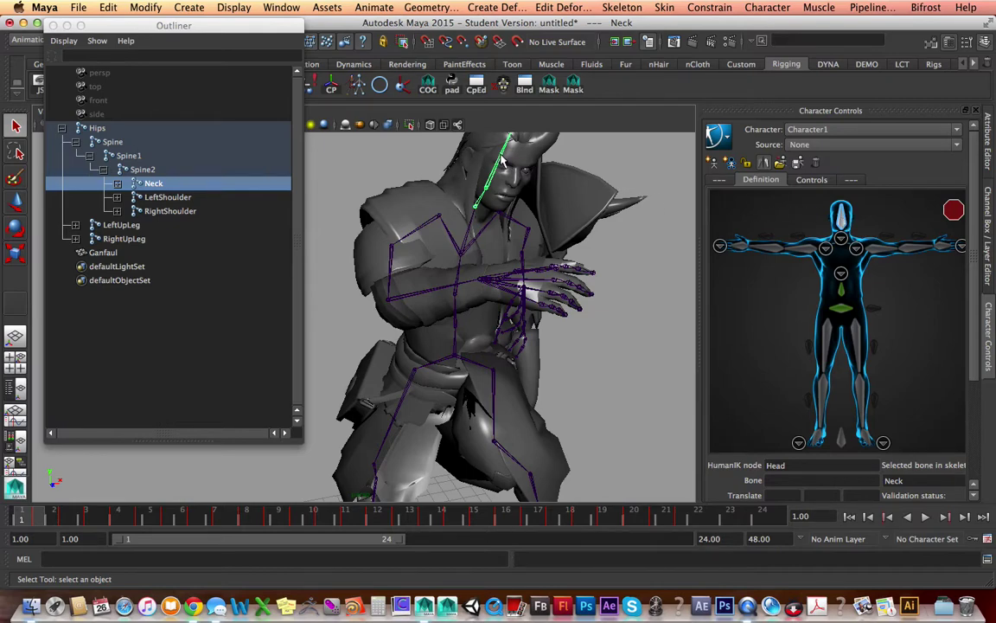
{"action": "left_click", "coordinate": [502, 158]}
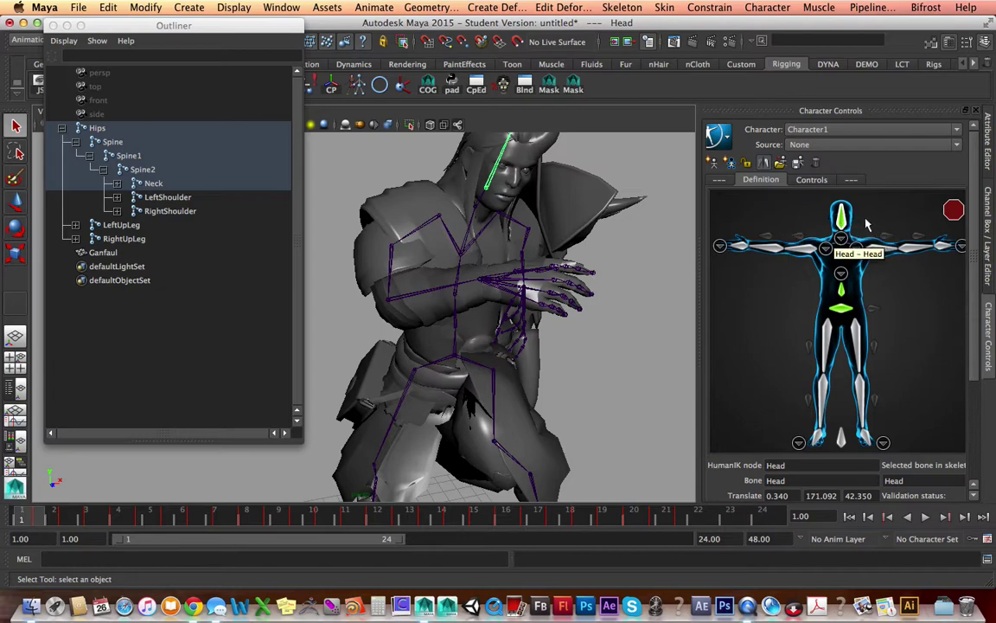
{"action": "left_click_drag", "start_coordinate": [521, 220], "coordinate": [529, 264], "text": "alt"}
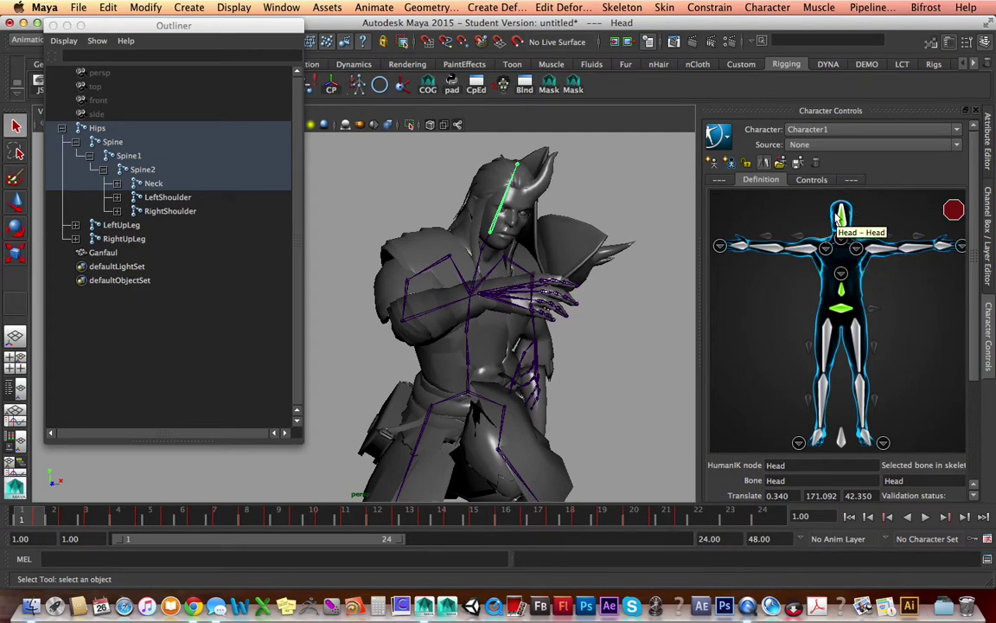
Map the left and right arm joints to the LeftArm and RightArm slots.
{"action": "left_click_drag", "start_coordinate": [489, 289], "coordinate": [471, 269], "text": "alt"}
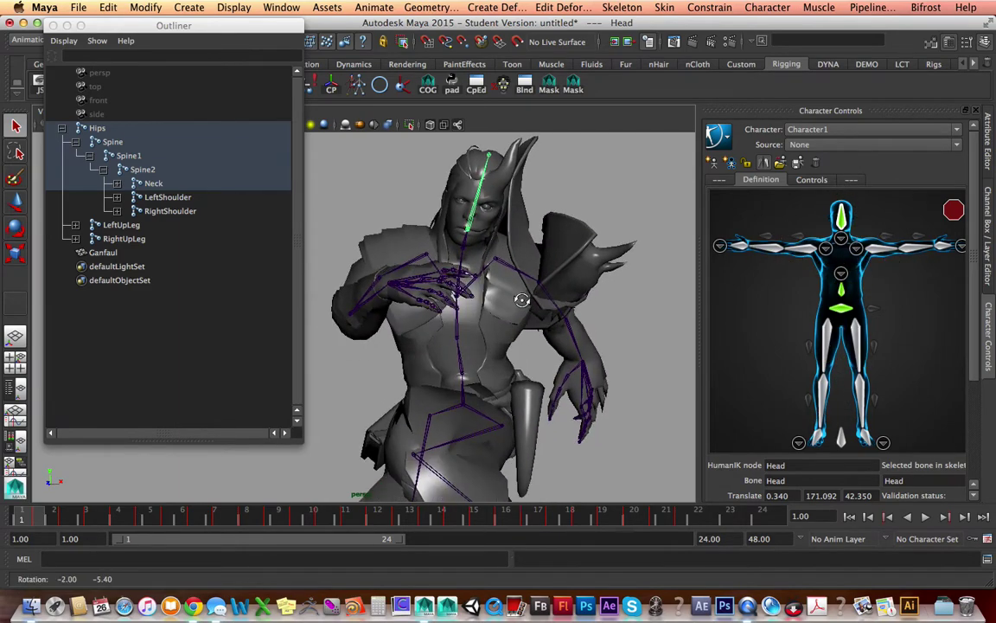
{"action": "left_click", "coordinate": [884, 251]}
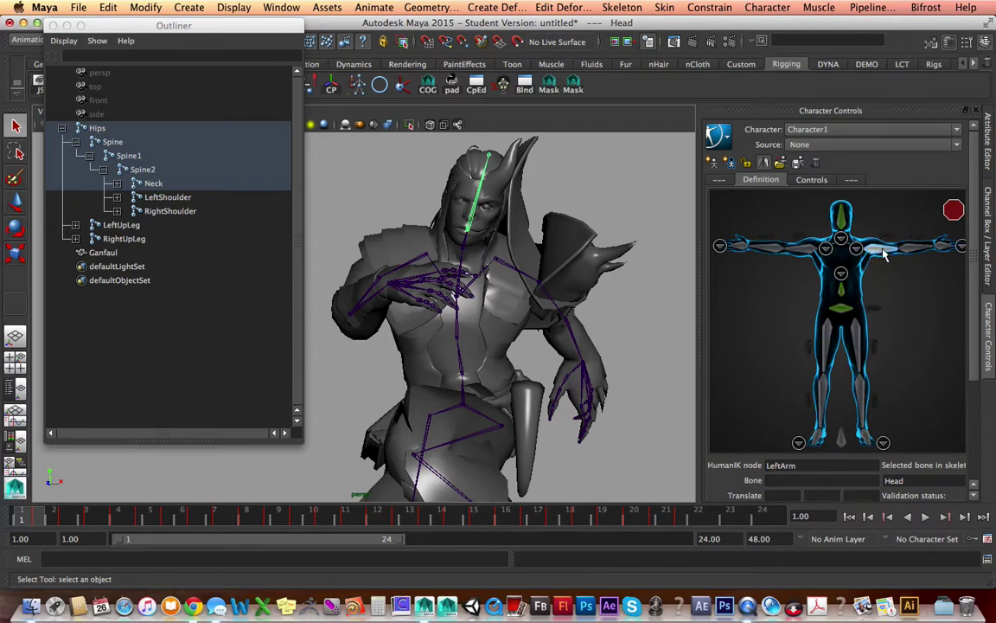
{"action": "left_click", "coordinate": [550, 300]}
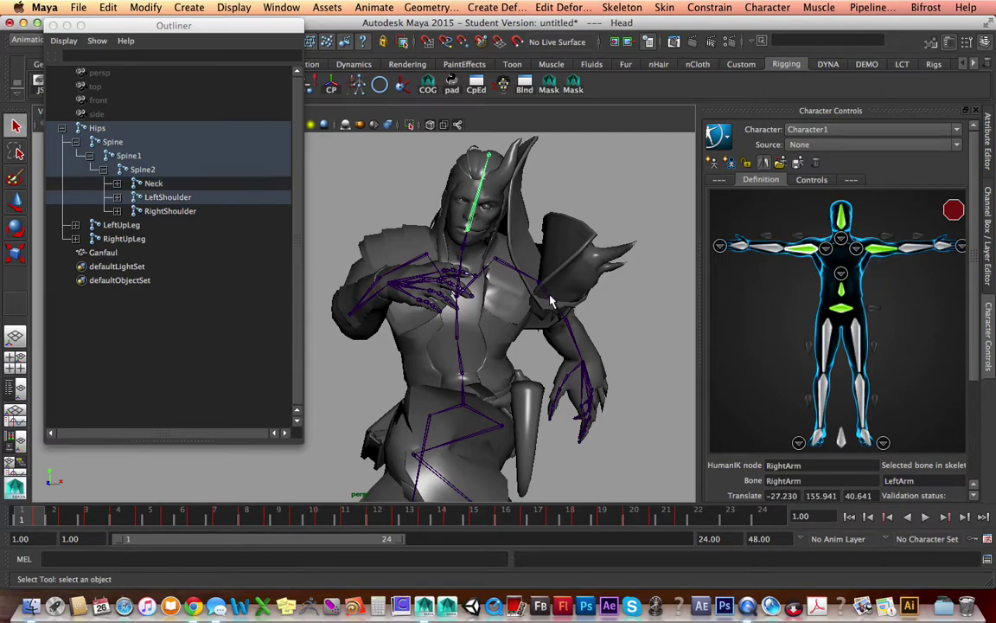
{"action": "left_click", "coordinate": [807, 249]}
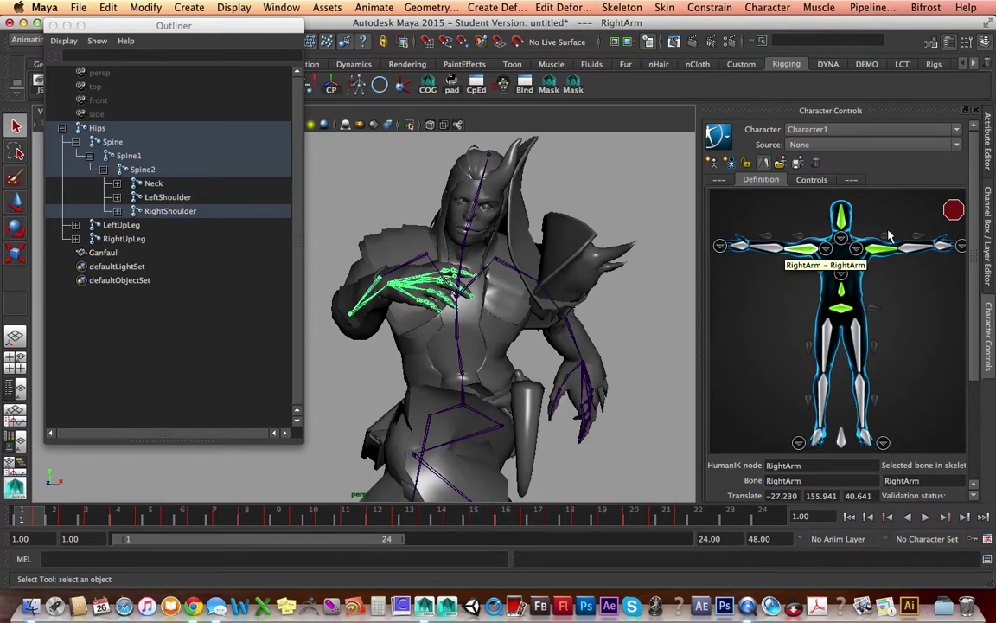
{"action": "scroll", "coordinate": [783, 227], "scroll_direction": "up", "scroll_amount": 3}
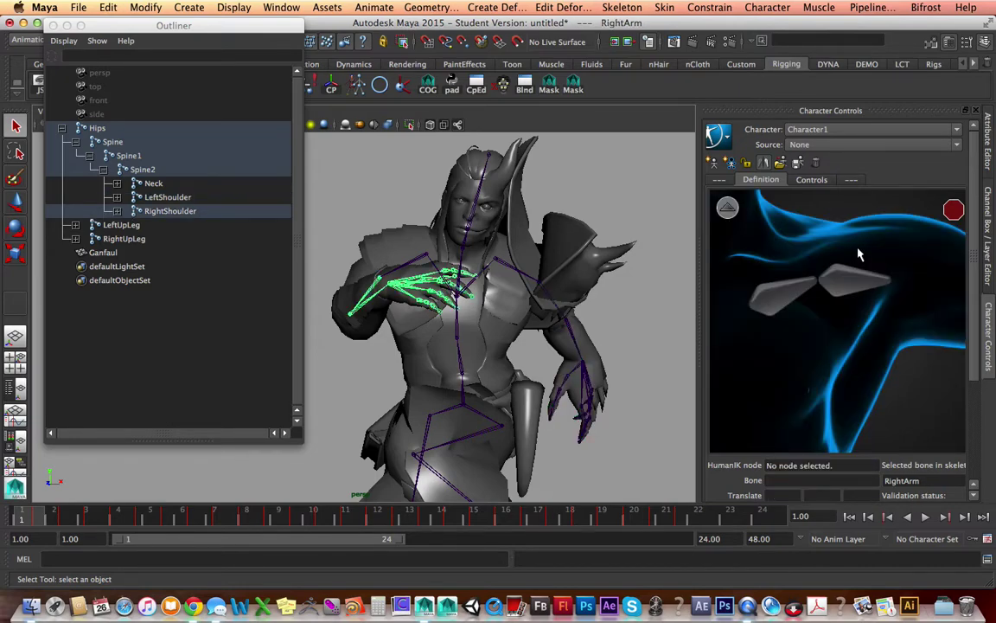
Map the LeftShoulder and LeftForeArm joints, then assign the hand joint to its slot.
{"action": "left_click", "coordinate": [777, 295]}
{"action": "left_click", "coordinate": [516, 275]}
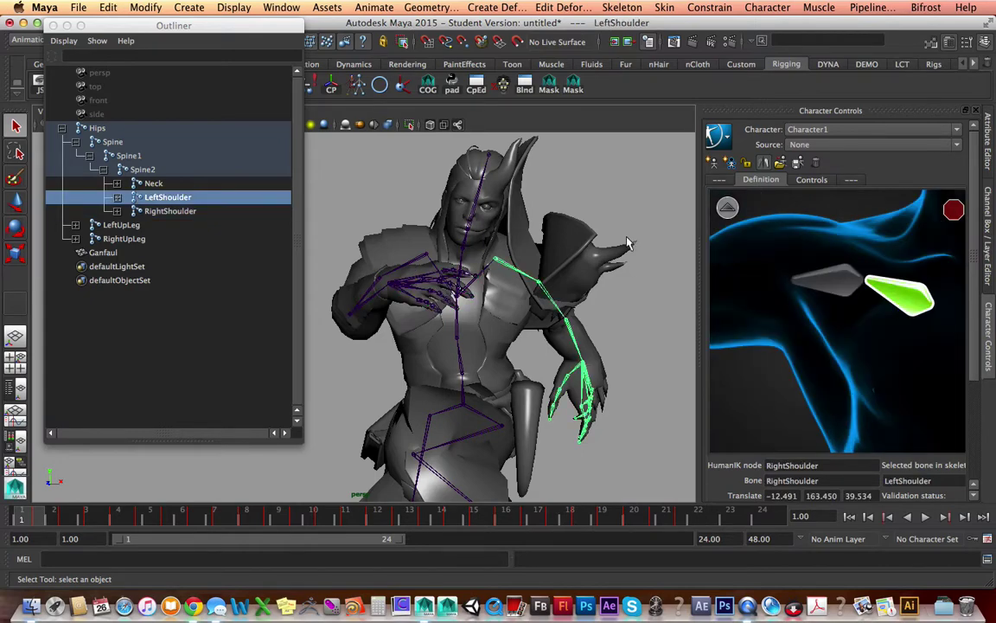
{"action": "left_click", "coordinate": [726, 207]}
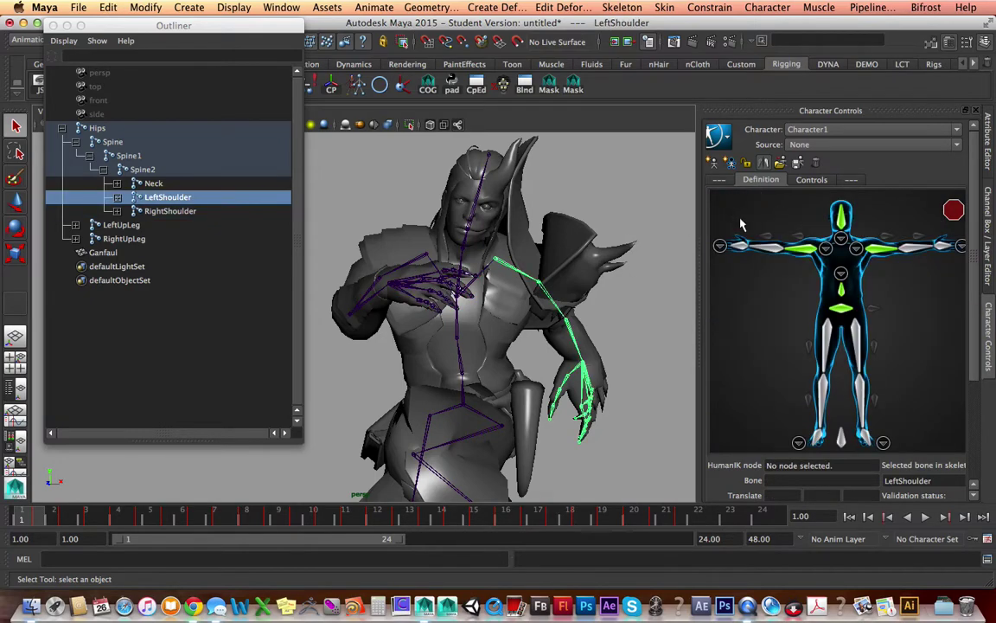
{"action": "left_click", "coordinate": [908, 248]}
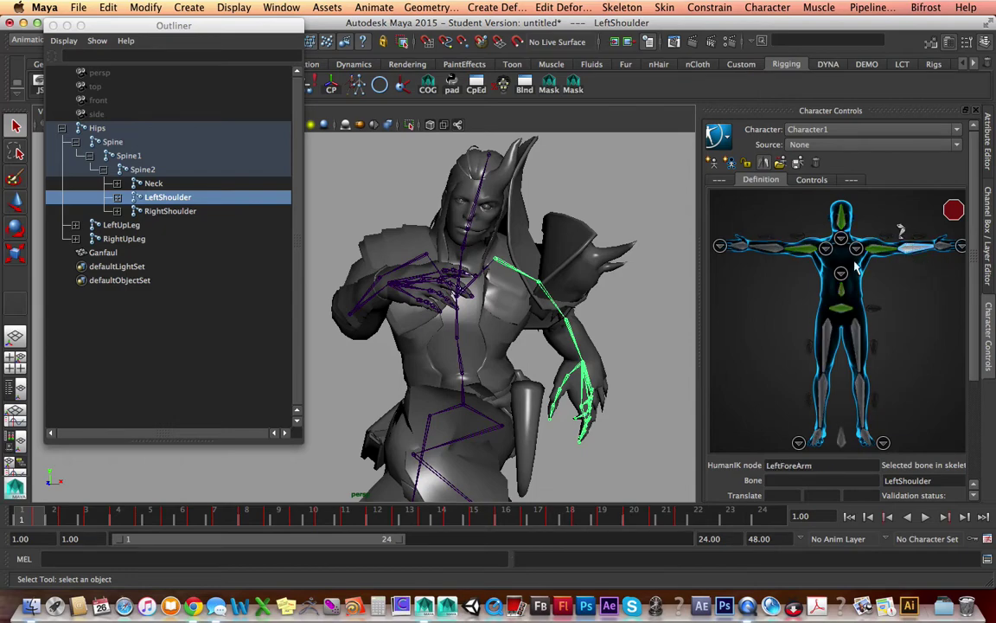
{"action": "left_click", "coordinate": [567, 322]}
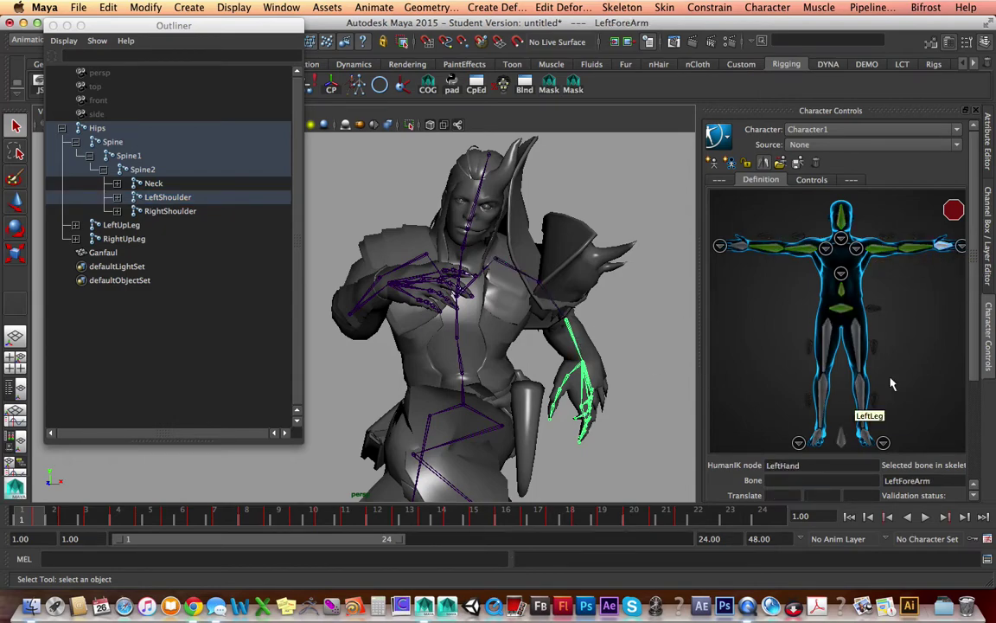
{"action": "key", "text": "f"}
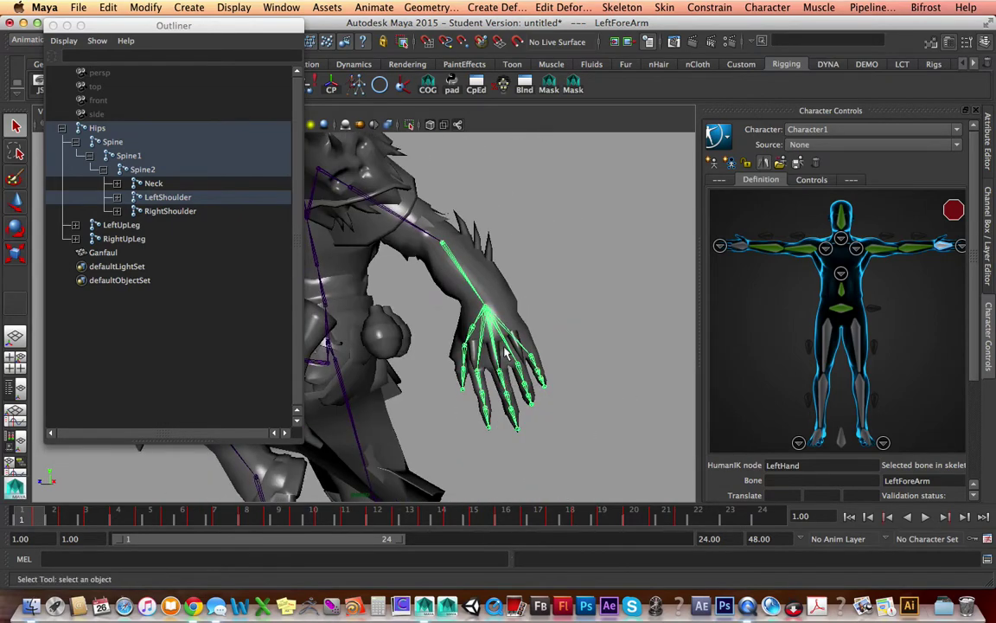
{"action": "left_click", "coordinate": [941, 245]}
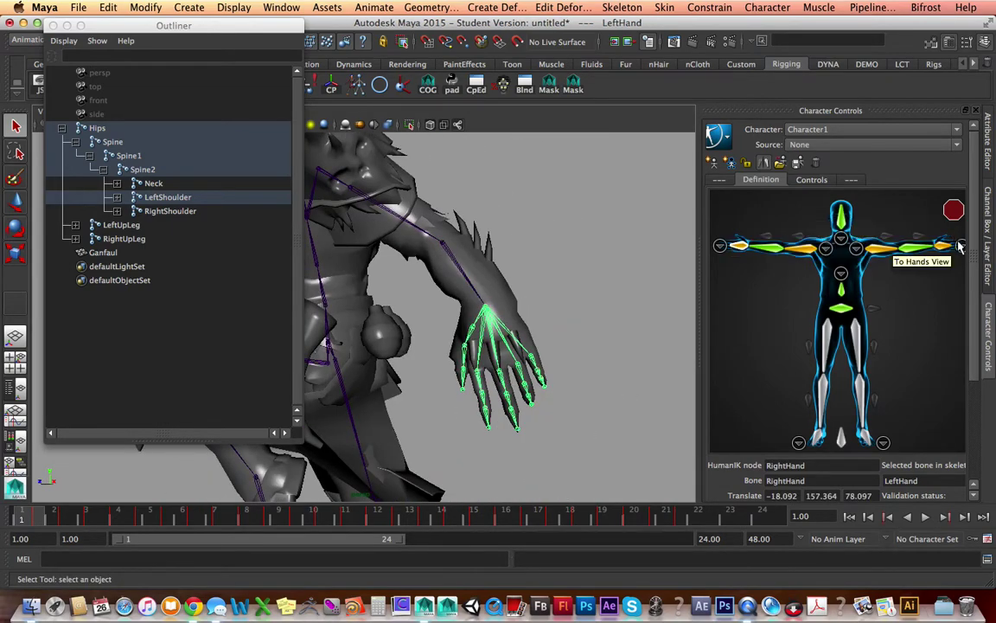
Switch to the hands layout and map the thumb joints, including the thumb tip.
{"action": "left_click", "coordinate": [961, 245]}
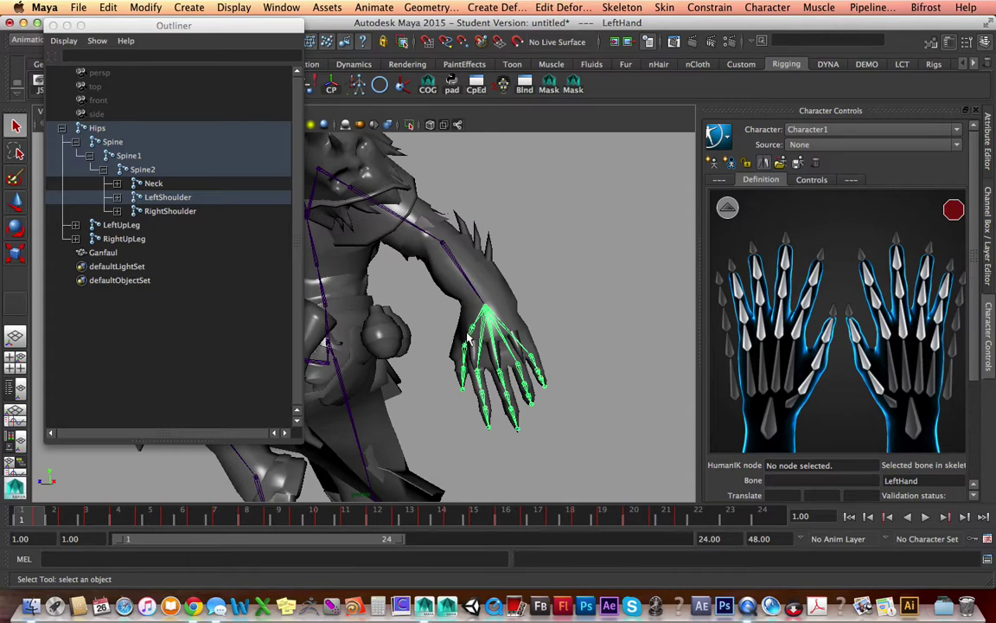
{"action": "left_click", "coordinate": [804, 387]}
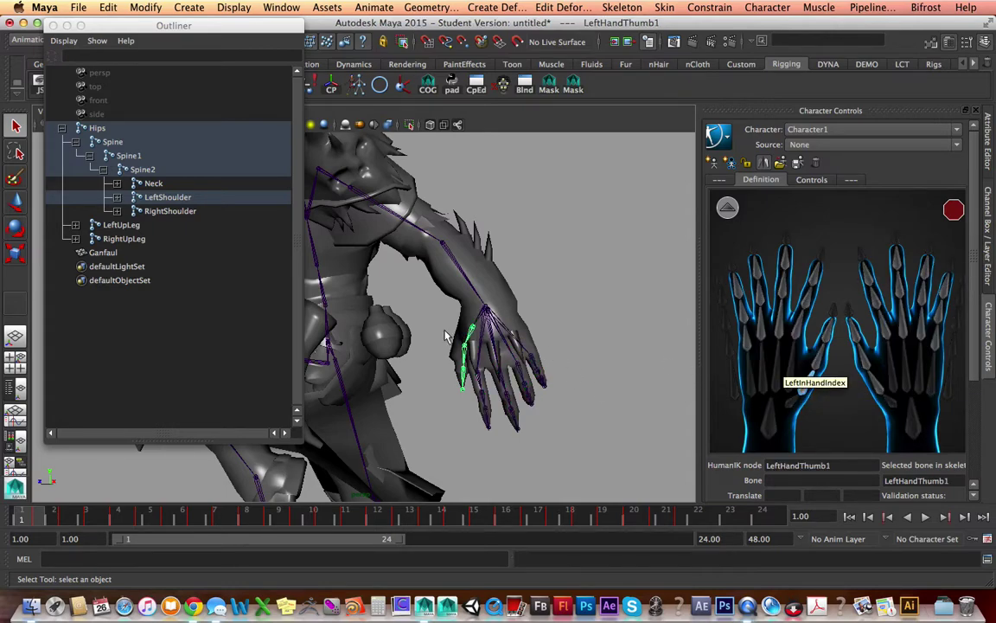
{"action": "left_click", "coordinate": [811, 373]}
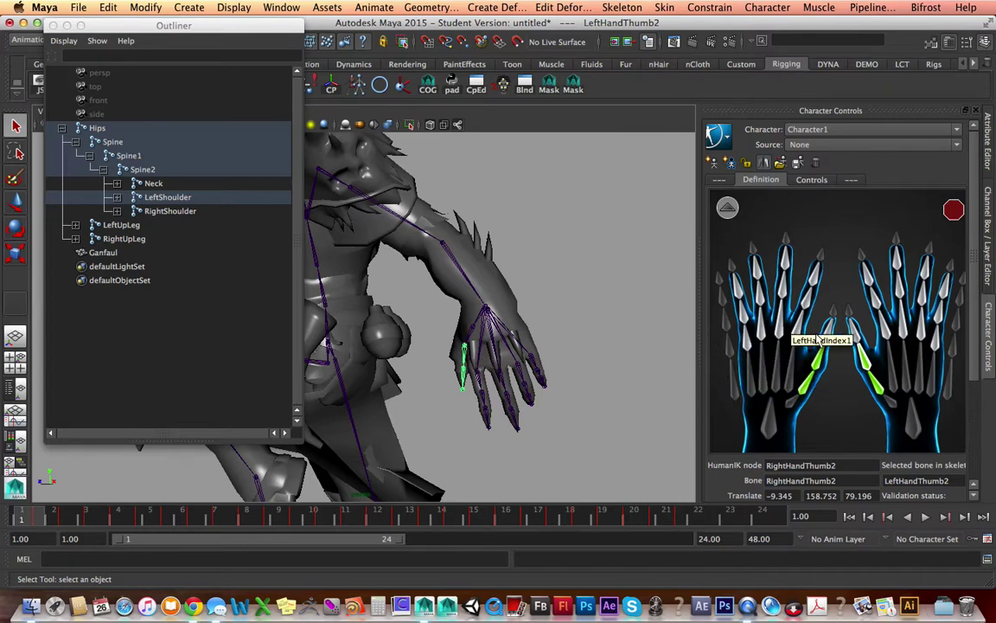
{"action": "left_click", "coordinate": [465, 385]}
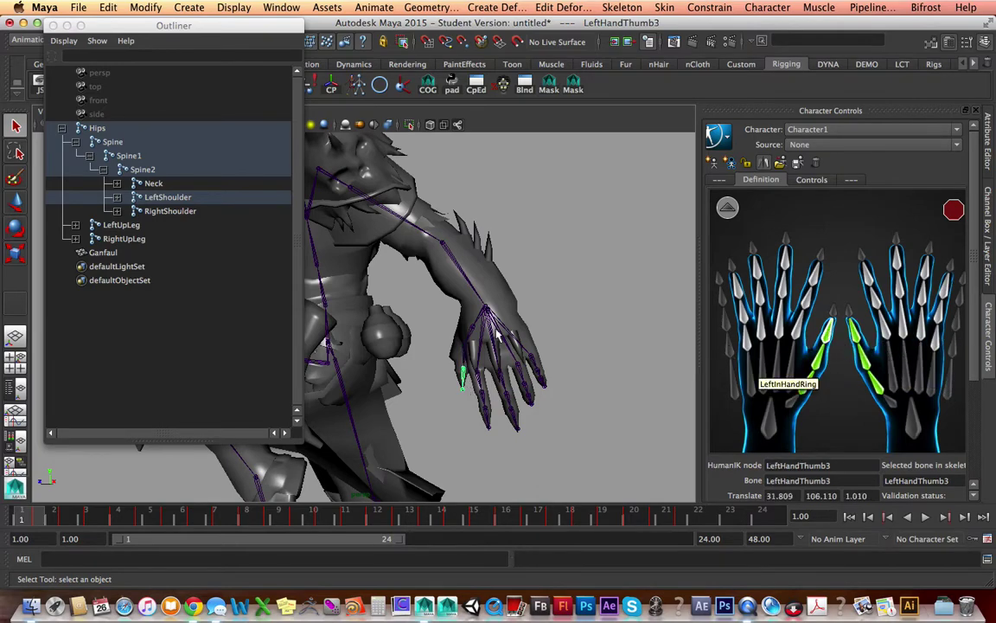
Select the first index finger joint and assign it to its slot.
{"action": "left_click_drag", "start_coordinate": [427, 316], "coordinate": [522, 323], "text": "alt"}
{"action": "left_click", "coordinate": [550, 309]}
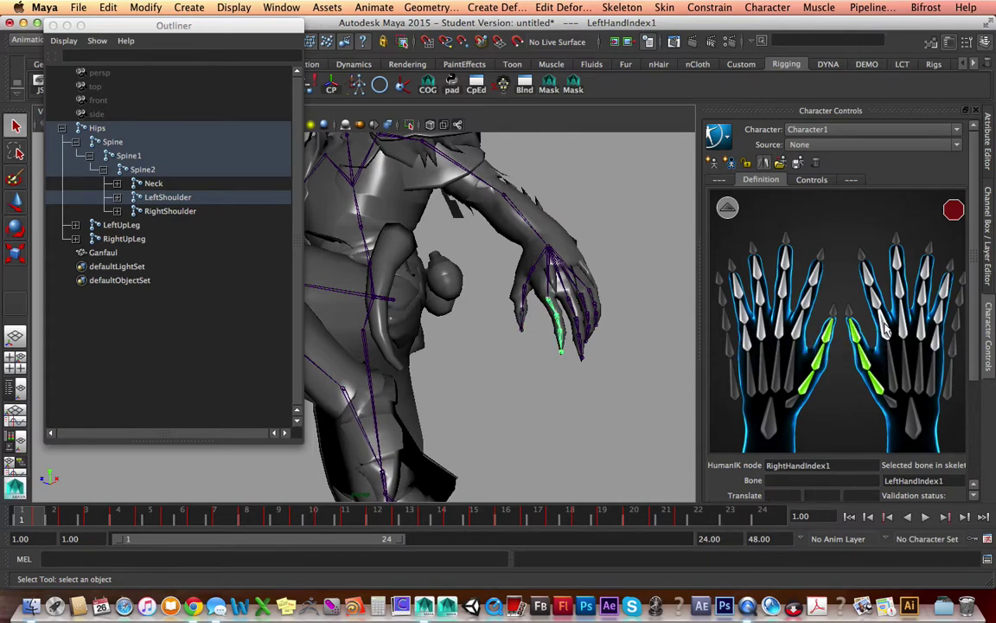
{"action": "left_click", "coordinate": [550, 304]}
Map the first, second and third index finger joints after undoing a wrong pick.
{"action": "key", "text": "z"}
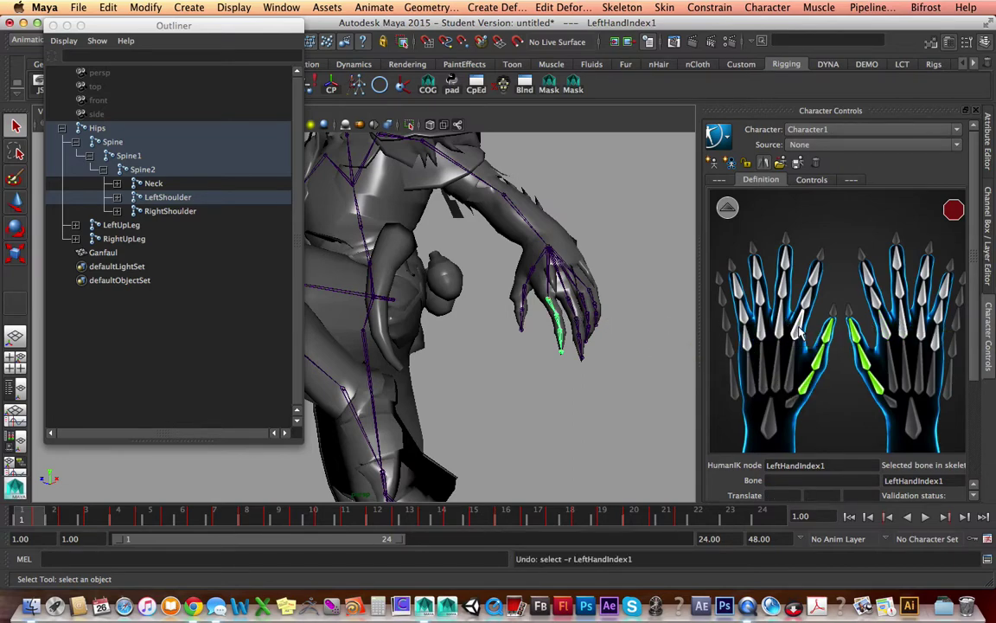
{"action": "left_click", "coordinate": [554, 309]}
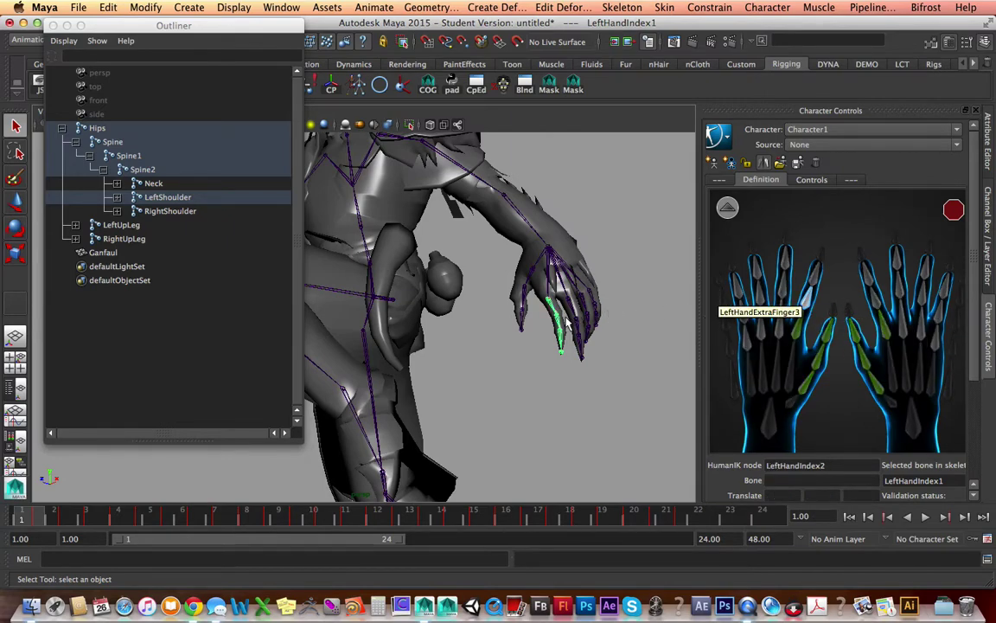
{"action": "left_click", "coordinate": [545, 275]}
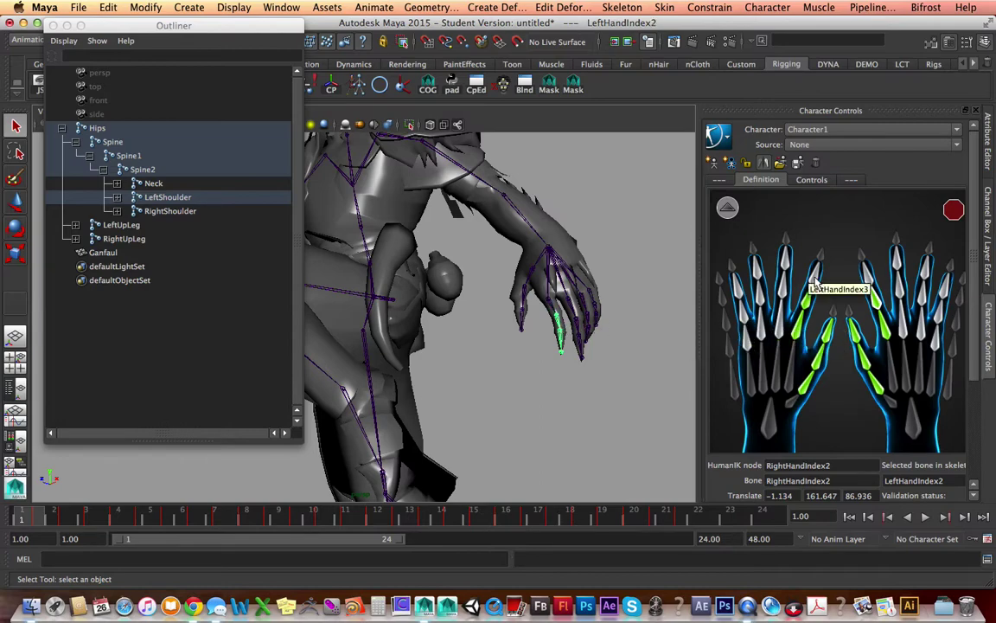
{"action": "left_click", "coordinate": [557, 342]}
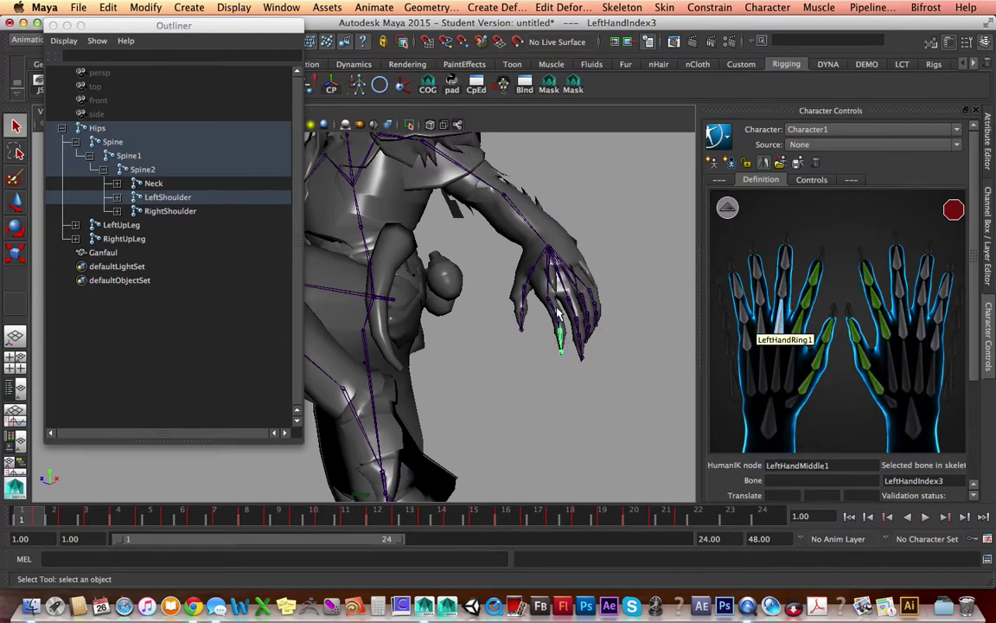
Map the middle finger joints 1 through 3, correcting the second with an undo.
{"action": "left_click", "coordinate": [564, 317]}
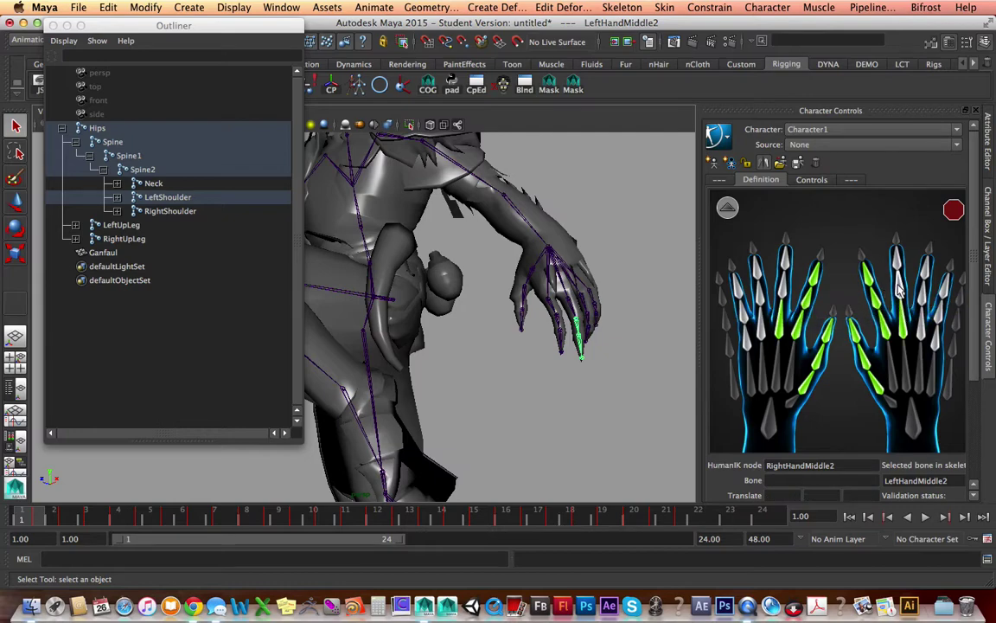
{"action": "left_click", "coordinate": [578, 327]}
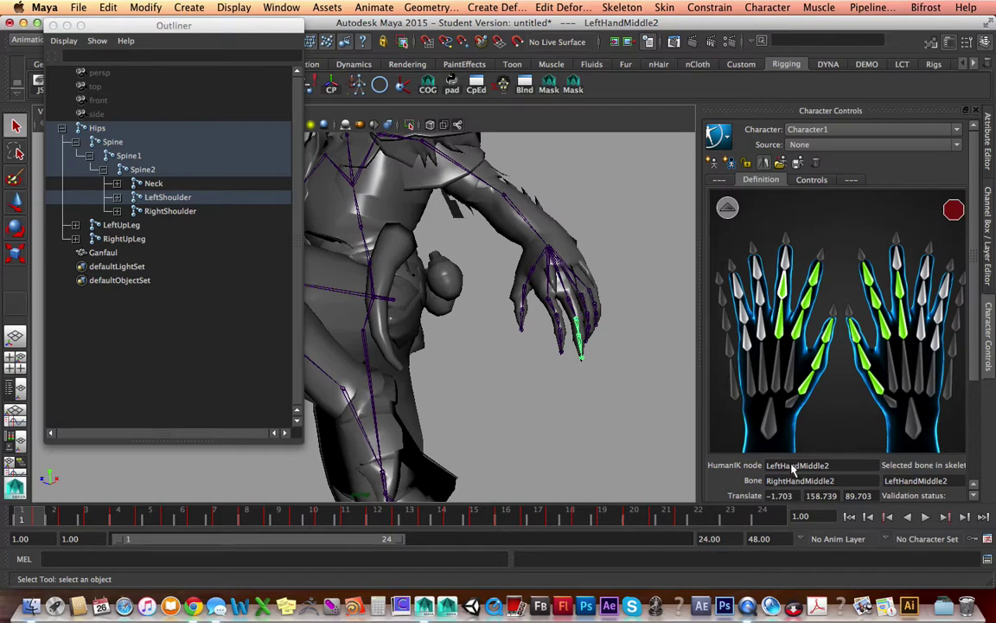
{"action": "key", "text": "ctrl+z"}
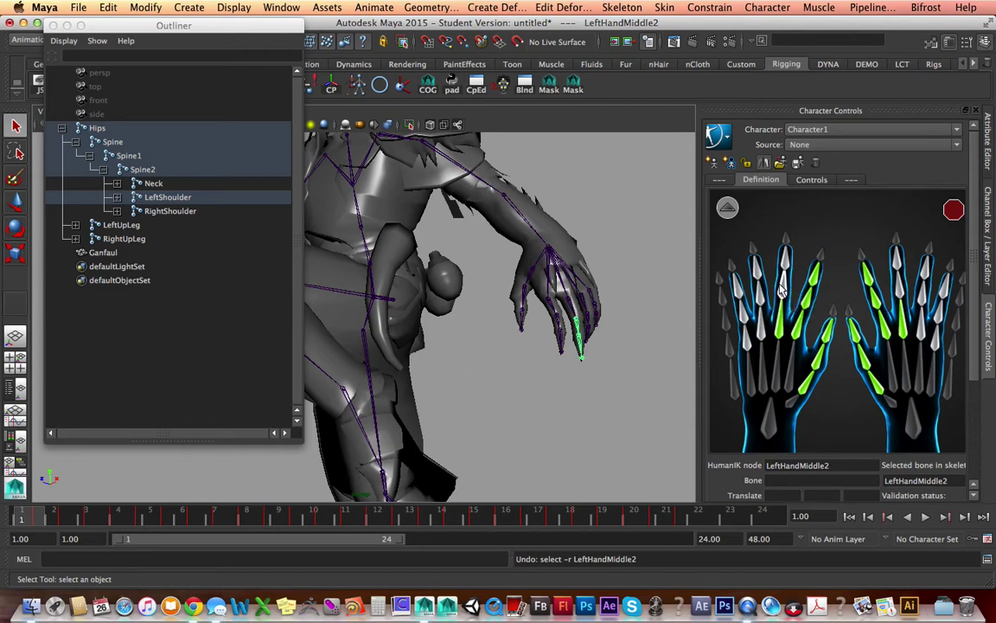
{"action": "left_click", "coordinate": [783, 281]}
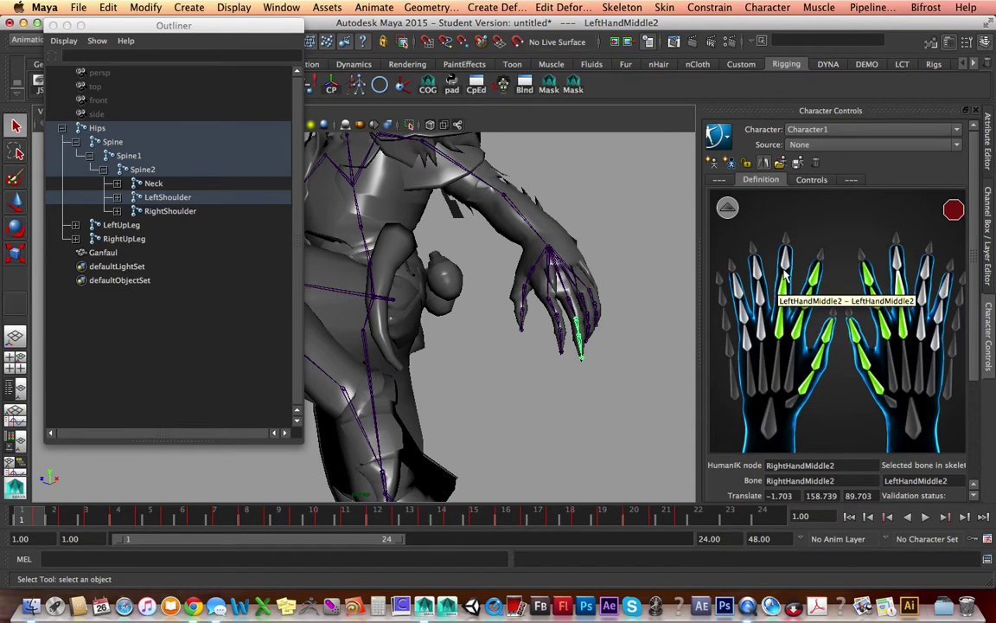
{"action": "left_click", "coordinate": [574, 362]}
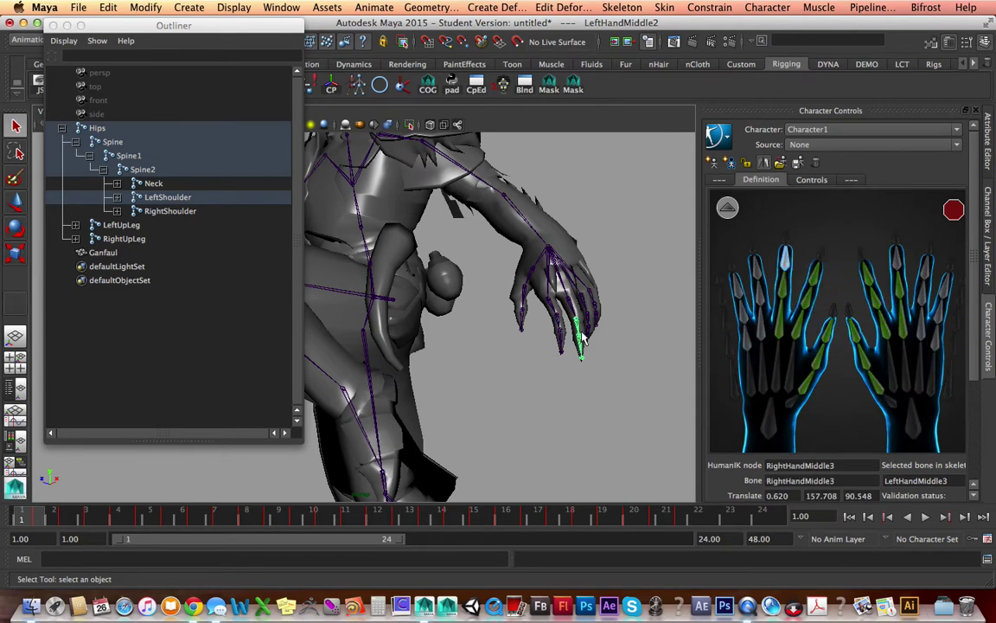
{"action": "left_click_drag", "start_coordinate": [582, 346], "coordinate": [519, 307], "text": "alt"}
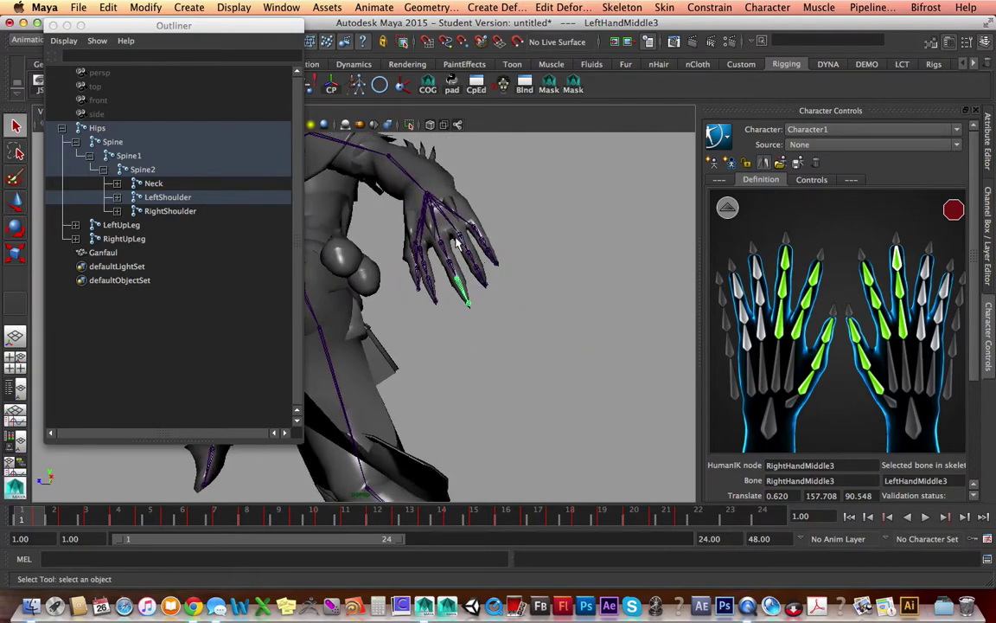
Map ring and pinky finger joints 1–3, then return to the full-body definition figure.
{"action": "left_click", "coordinate": [466, 245]}
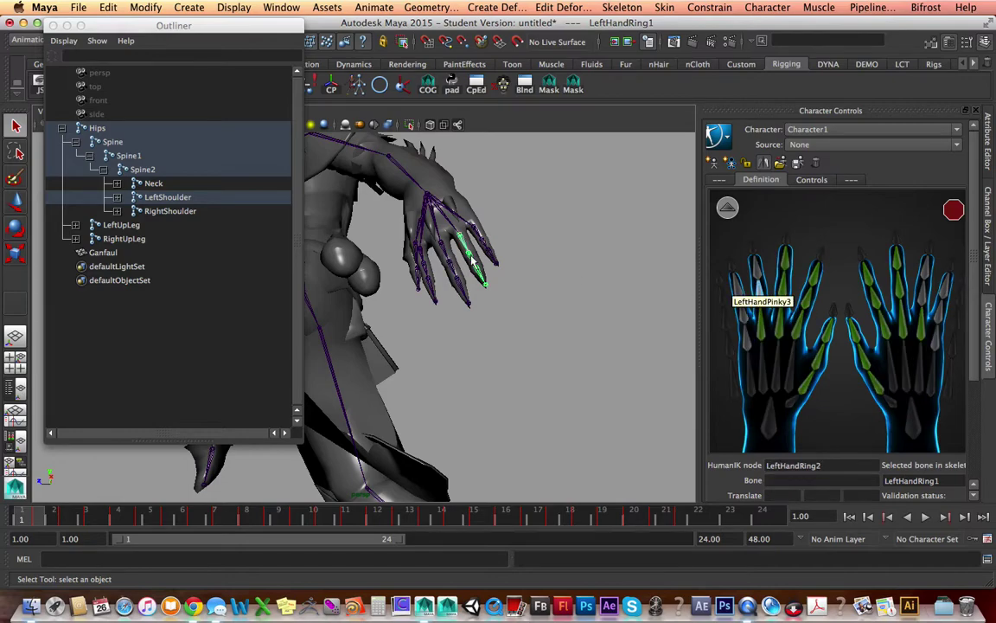
{"action": "left_click", "coordinate": [758, 294]}
{"action": "left_click", "coordinate": [757, 271]}
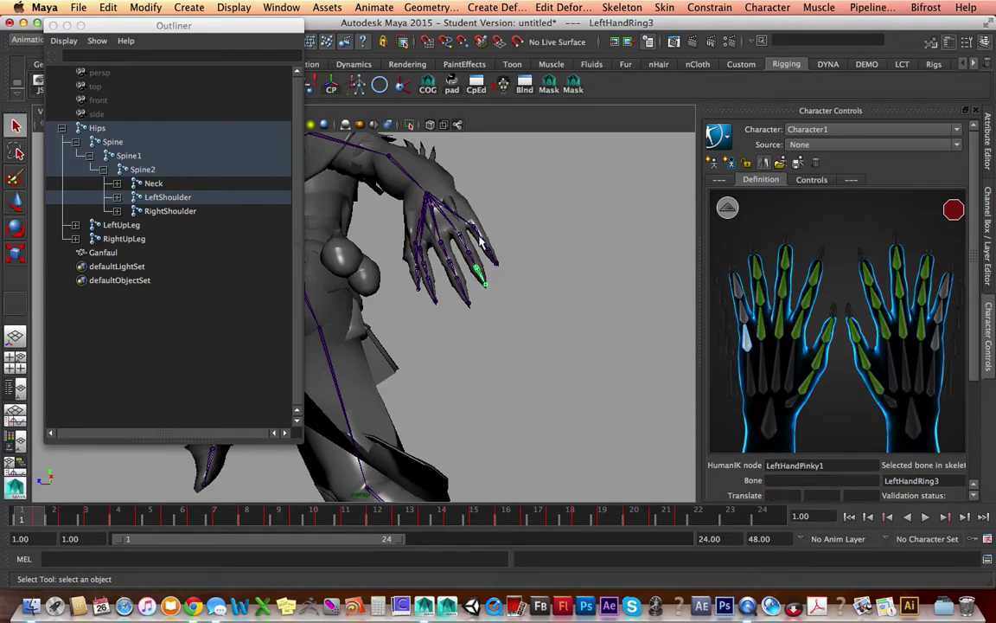
{"action": "left_click", "coordinate": [745, 331]}
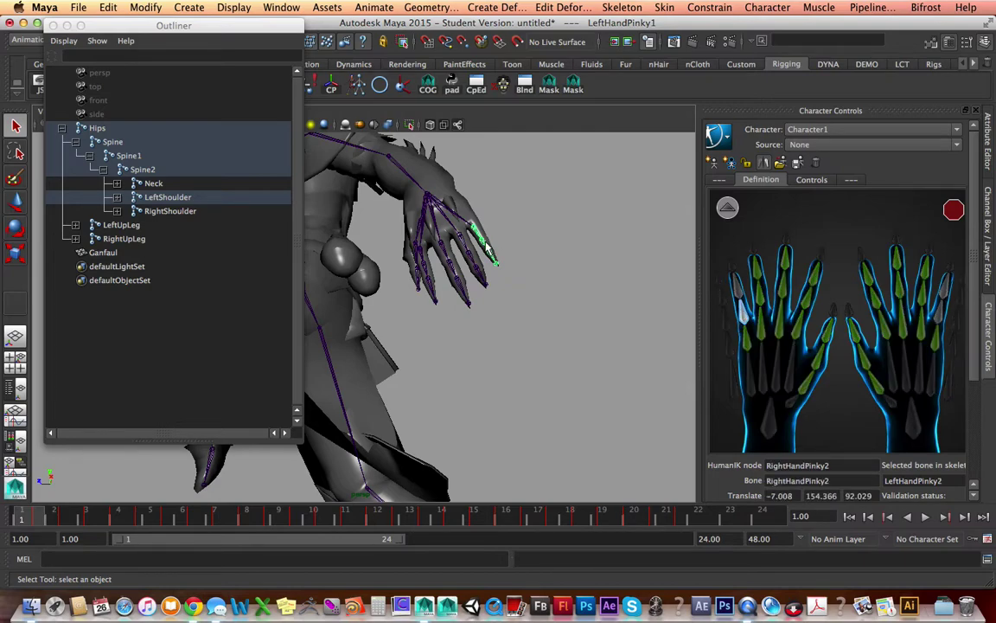
{"action": "left_click", "coordinate": [735, 290]}
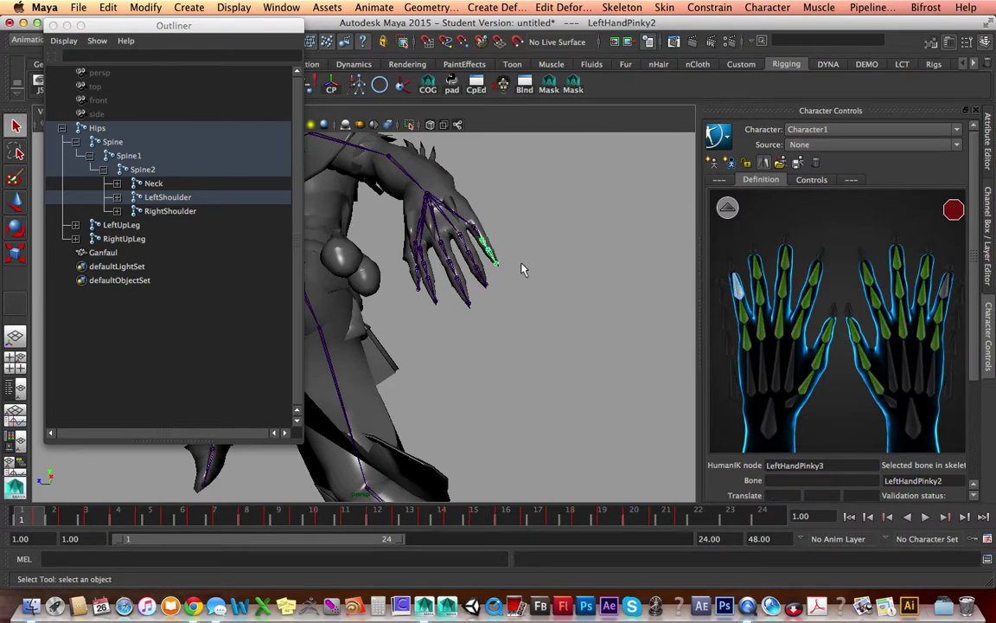
{"action": "left_click", "coordinate": [737, 285]}
{"action": "left_click", "coordinate": [727, 208]}
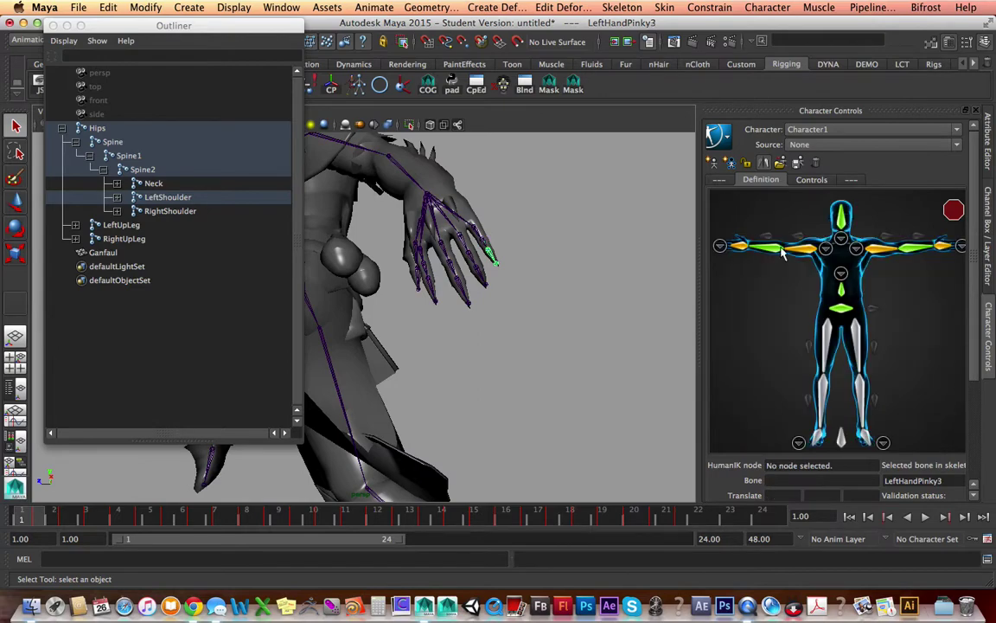
Map the LeftUpLeg, LeftLeg and LeftFoot joints to their HumanIK definition slots.
{"action": "left_click", "coordinate": [856, 337]}
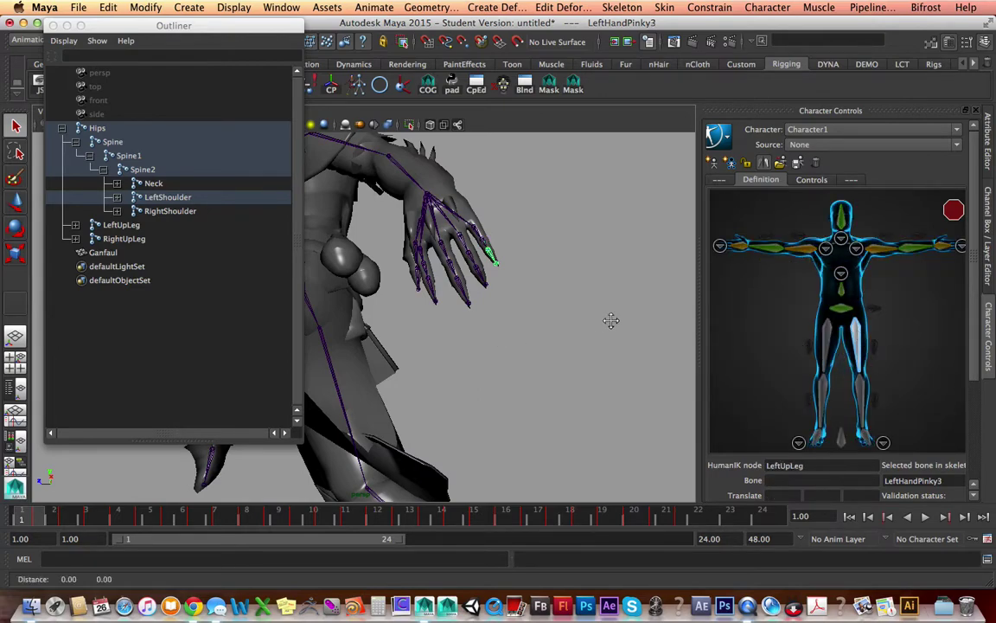
{"action": "left_click_drag", "start_coordinate": [607, 319], "coordinate": [530, 333], "text": "alt"}
{"action": "left_click", "coordinate": [530, 333]}
{"action": "left_click", "coordinate": [530, 333]}
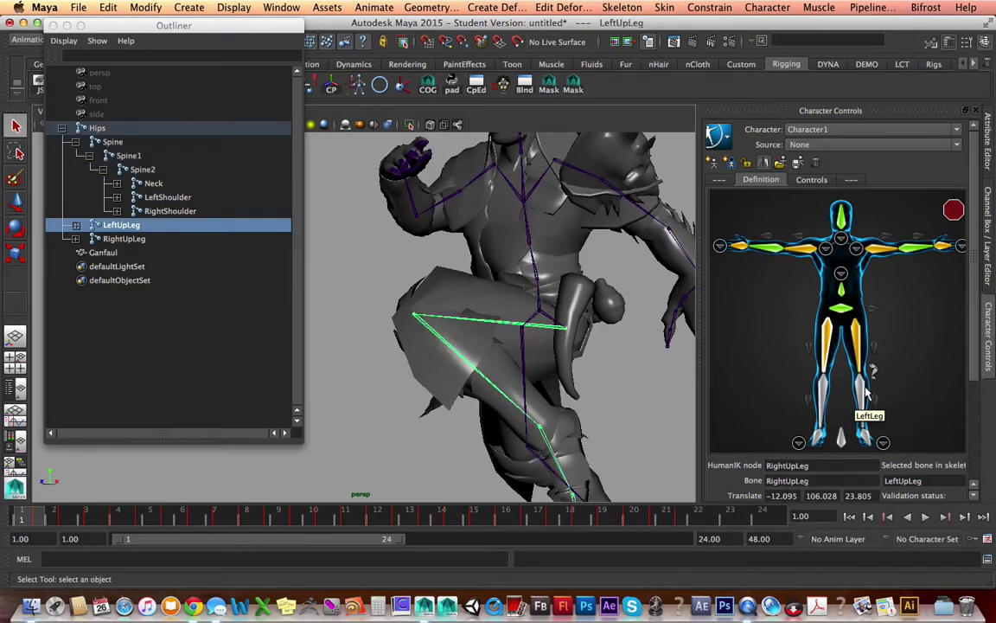
{"action": "left_click", "coordinate": [866, 393]}
{"action": "left_click_drag", "start_coordinate": [554, 340], "coordinate": [538, 365], "text": "alt"}
{"action": "left_click", "coordinate": [517, 367]}
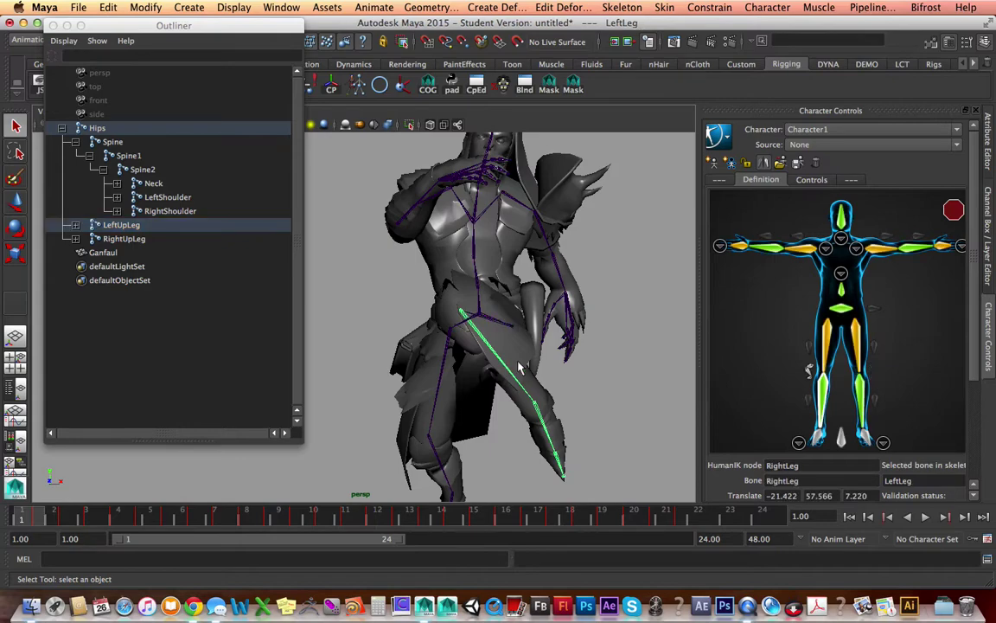
{"action": "left_click_drag", "start_coordinate": [533, 350], "coordinate": [557, 371], "text": "alt"}
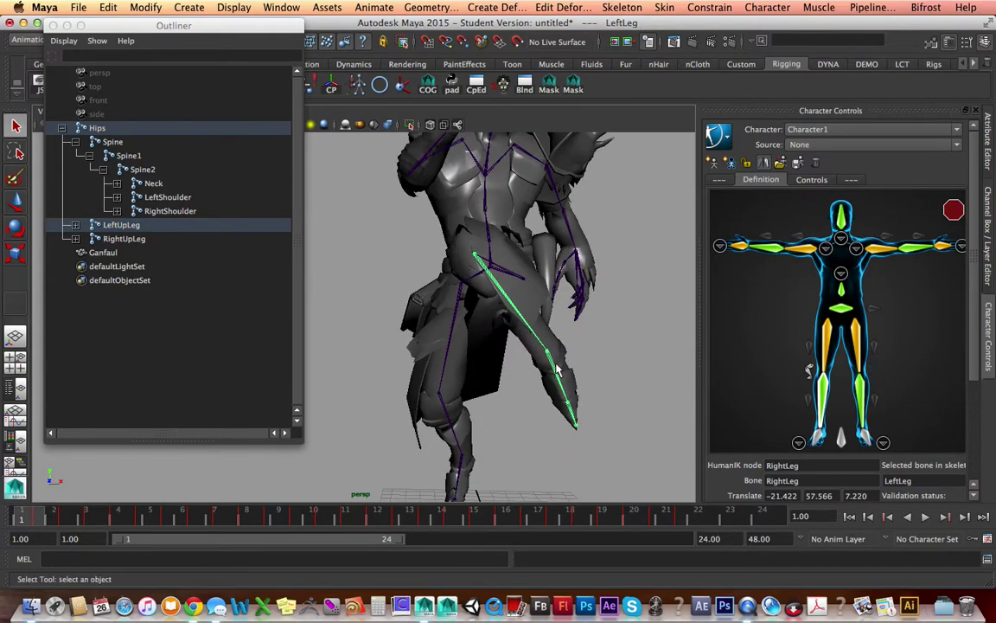
{"action": "left_click", "coordinate": [852, 420]}
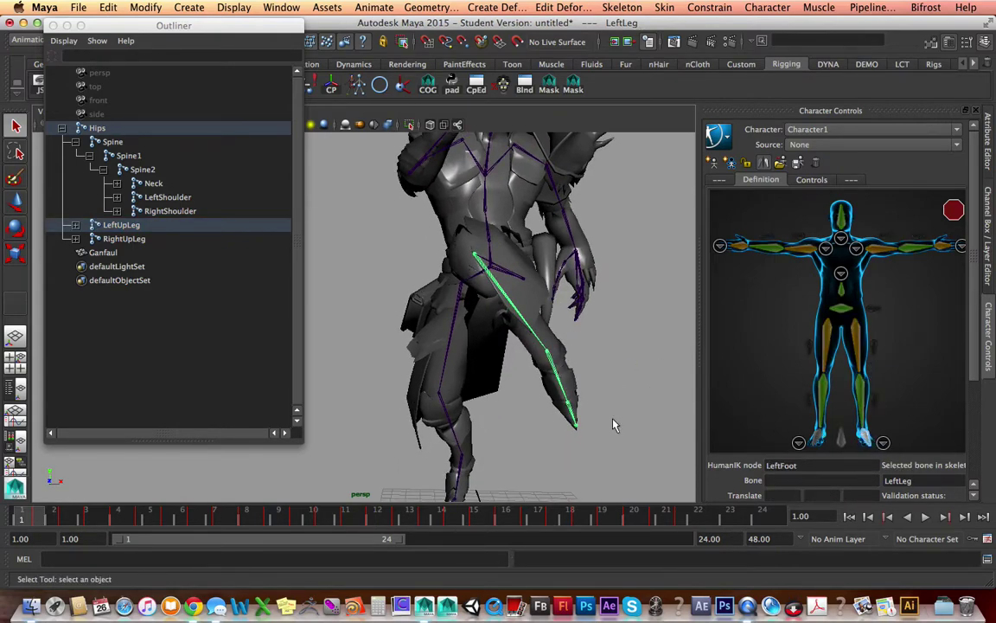
{"action": "left_click", "coordinate": [556, 370]}
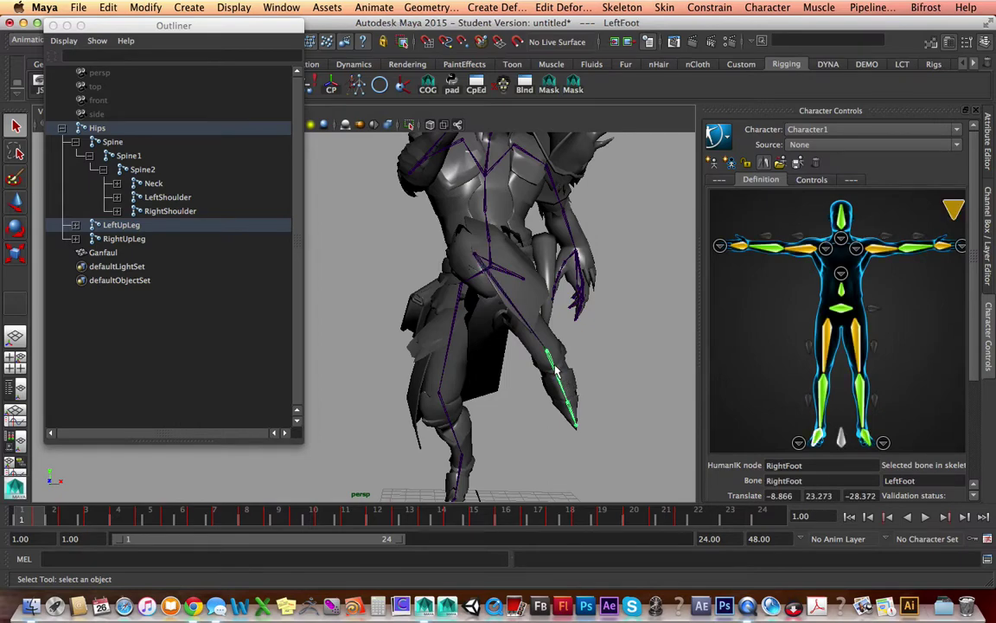
{"action": "left_click_drag", "start_coordinate": [585, 369], "coordinate": [611, 390], "text": "alt"}
Check the definition's feet layout, then return to the full-body layout.
{"action": "left_click", "coordinate": [798, 442]}
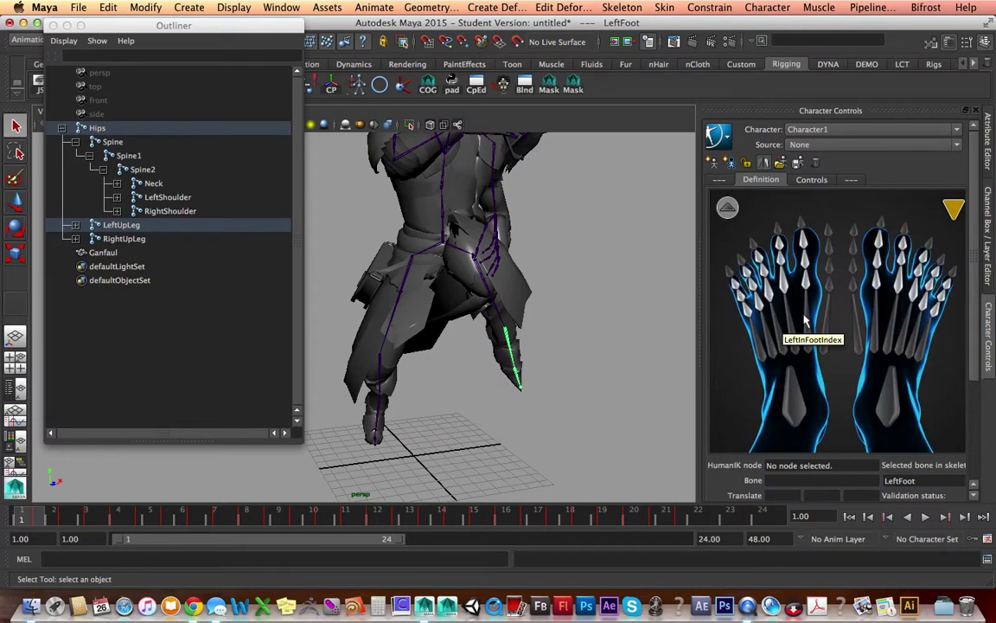
{"action": "scroll", "coordinate": [605, 338], "scroll_direction": "up", "scroll_amount": 5}
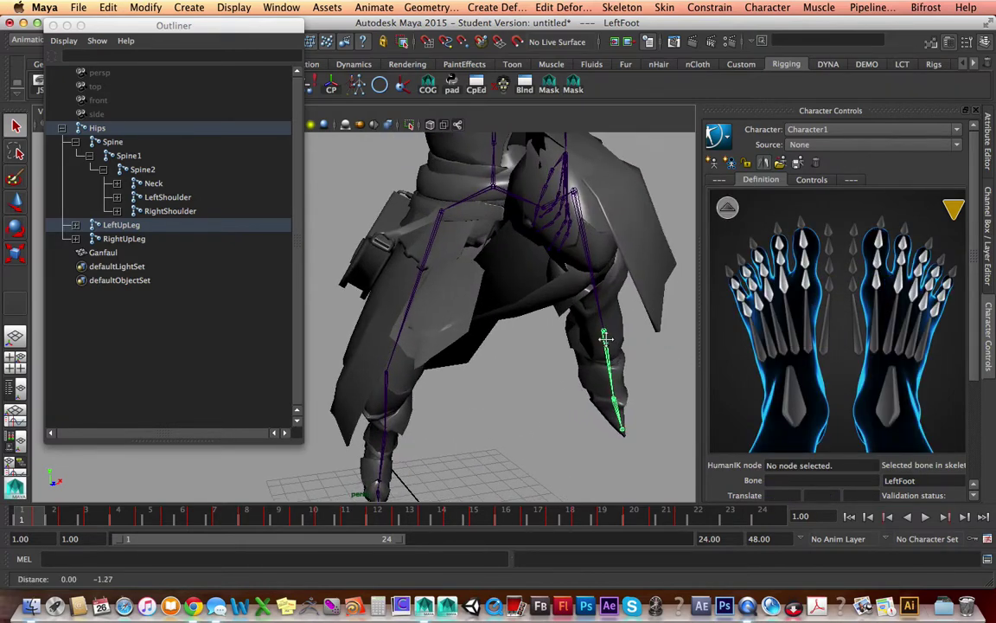
{"action": "scroll", "coordinate": [605, 339], "scroll_direction": "down", "scroll_amount": 2}
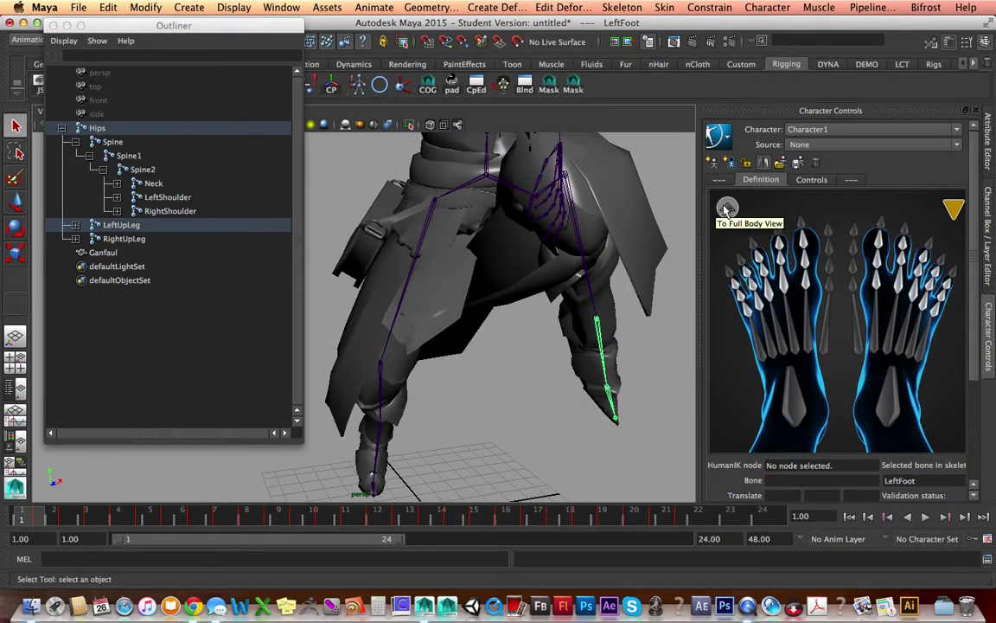
{"action": "left_click", "coordinate": [728, 207]}
{"action": "mouse_move", "coordinate": [952, 227]}
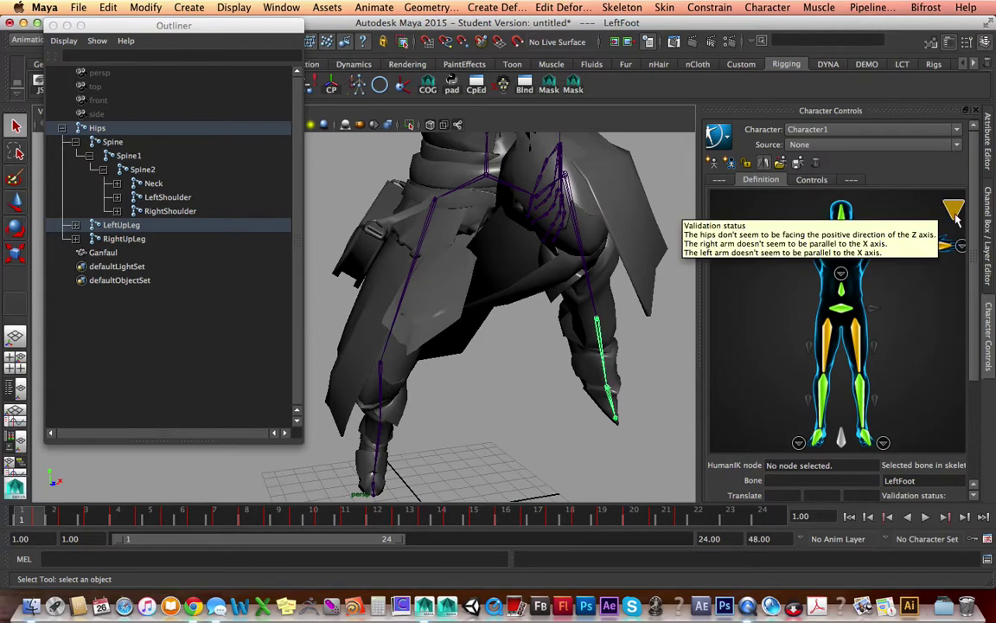
Close the Outliner and orbit until the crouching character stands above the ground grid.
{"action": "left_click_drag", "start_coordinate": [523, 248], "coordinate": [510, 227], "text": "alt"}
{"action": "left_click_drag", "start_coordinate": [478, 275], "coordinate": [381, 260], "text": "alt"}
{"action": "mouse_move", "coordinate": [964, 198]}
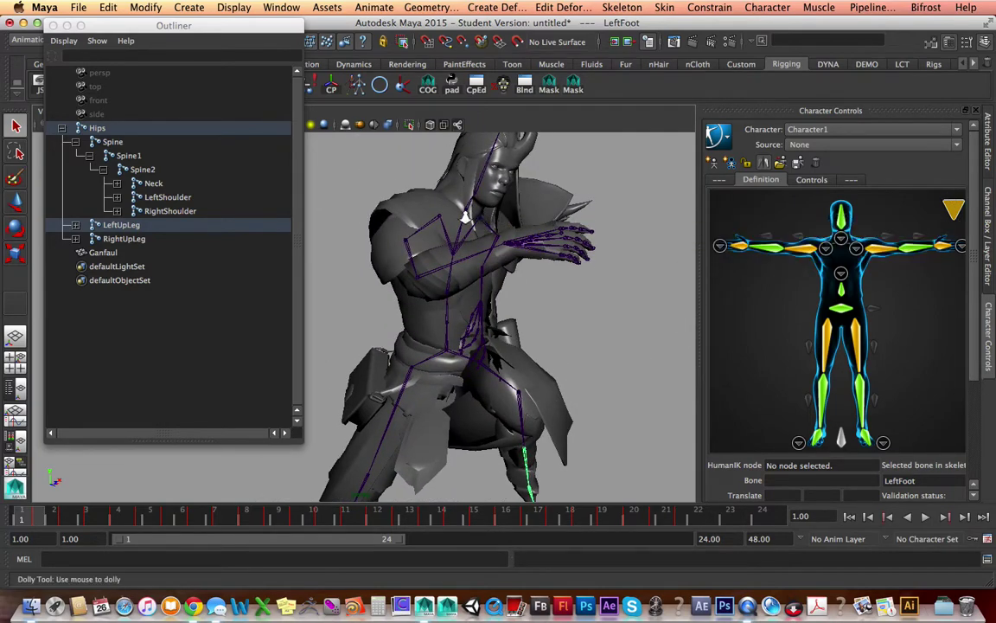
{"action": "left_click_drag", "start_coordinate": [419, 197], "coordinate": [446, 215], "text": "alt"}
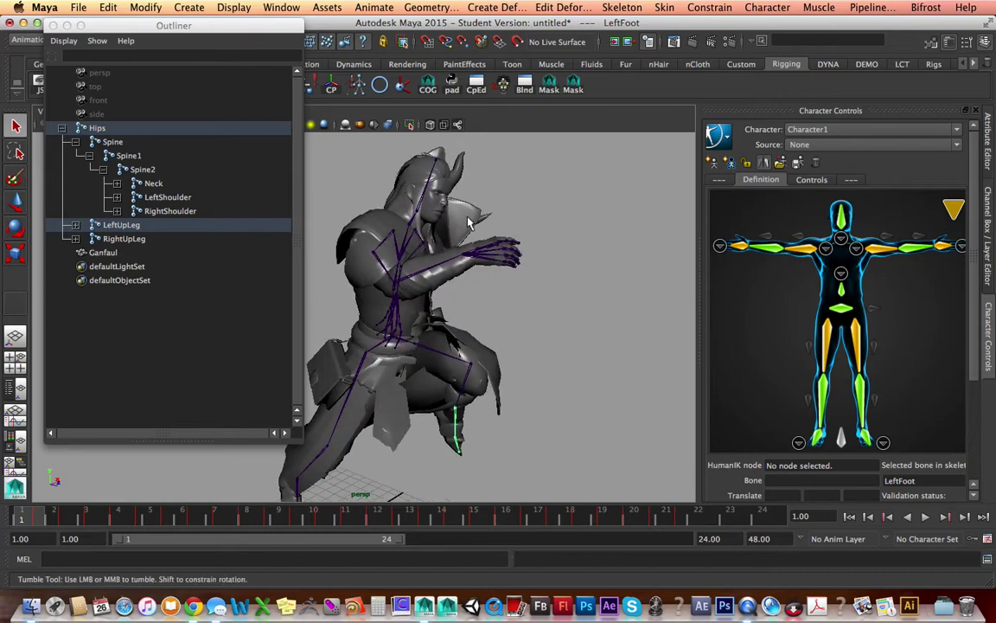
{"action": "left_click", "coordinate": [53, 25]}
{"action": "left_click_drag", "start_coordinate": [196, 185], "coordinate": [406, 225], "text": "alt"}
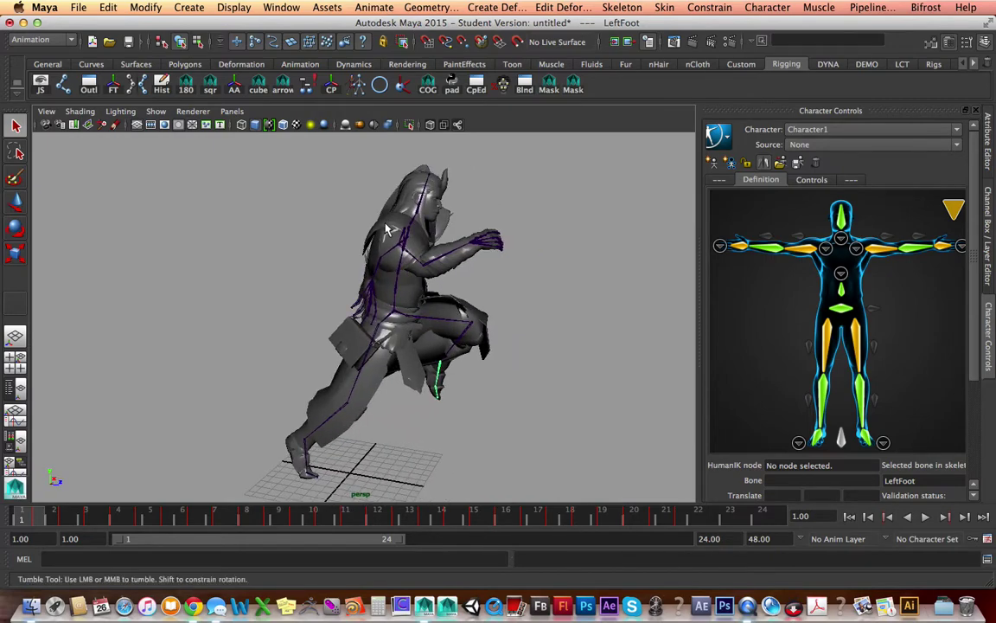
Lock the Character1 skeleton definition, browse the HumanIK Create and Bake menus, and select the right arm joint.
{"action": "left_click", "coordinate": [747, 164]}
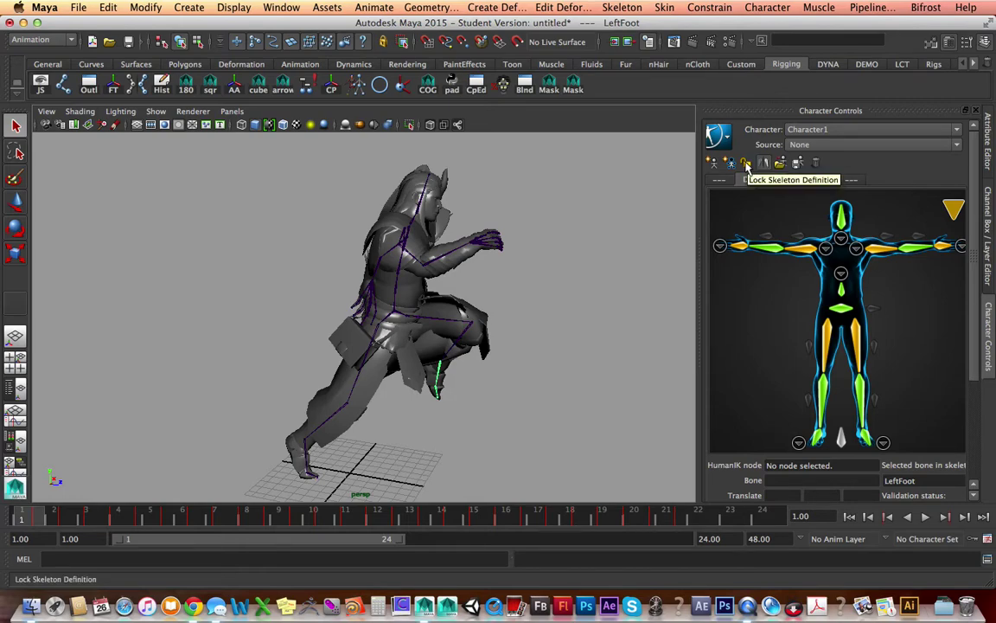
{"action": "left_click", "coordinate": [747, 164]}
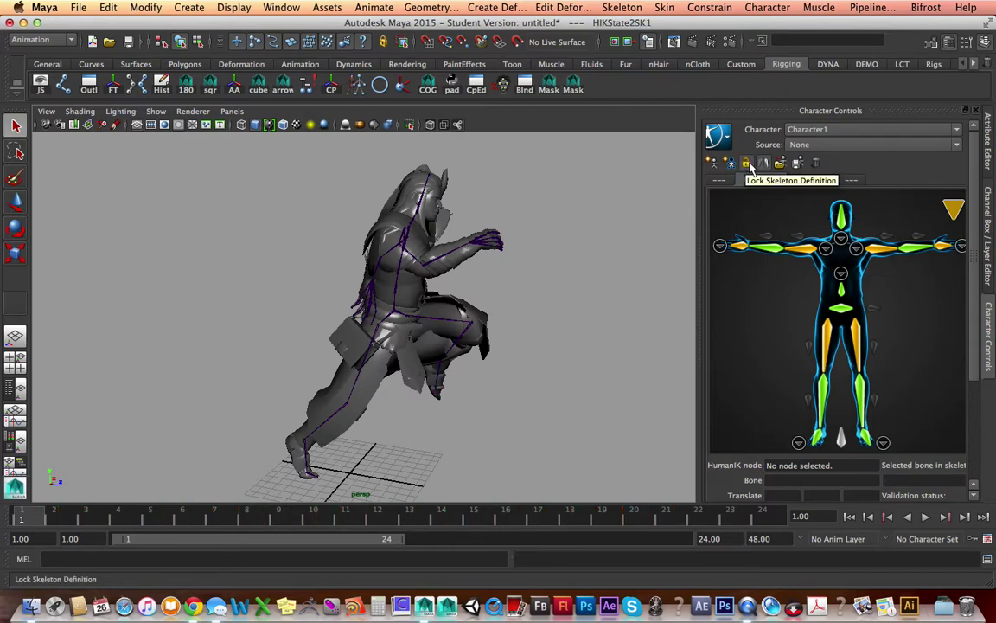
{"action": "left_click", "coordinate": [725, 137]}
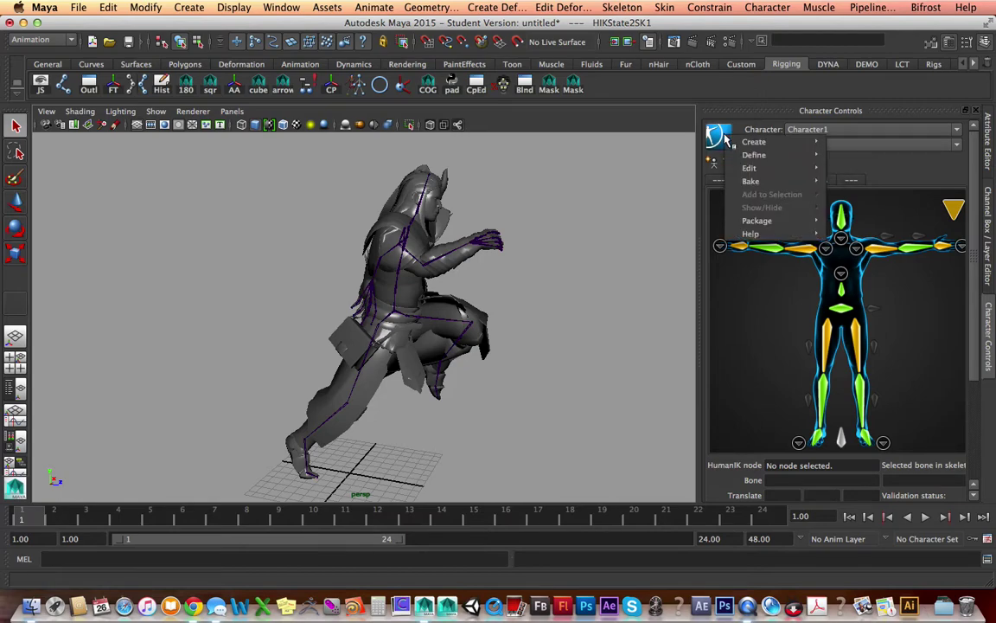
{"action": "mouse_move", "coordinate": [761, 144]}
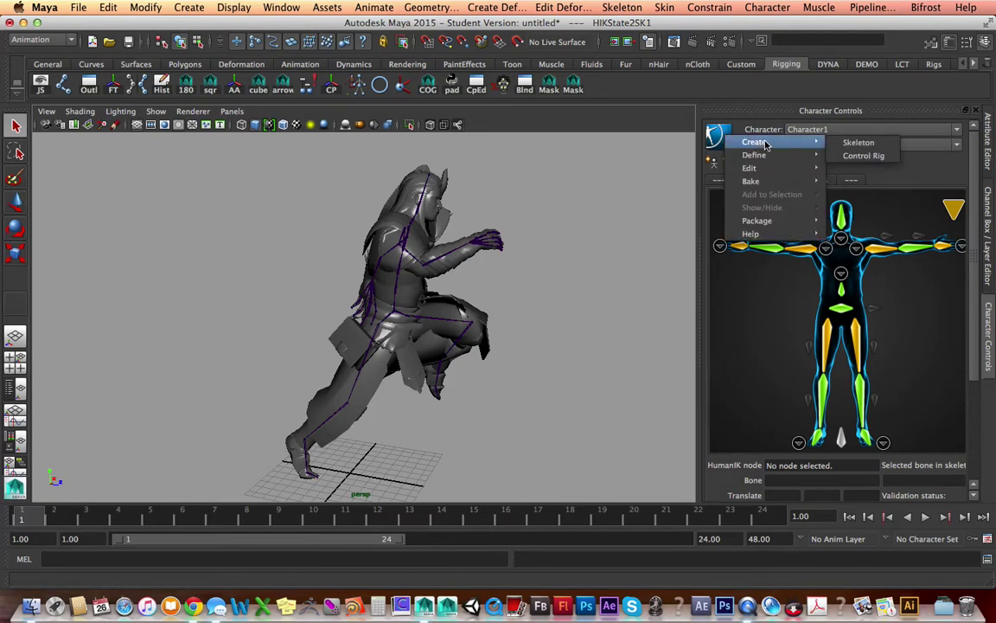
{"action": "mouse_move", "coordinate": [785, 184]}
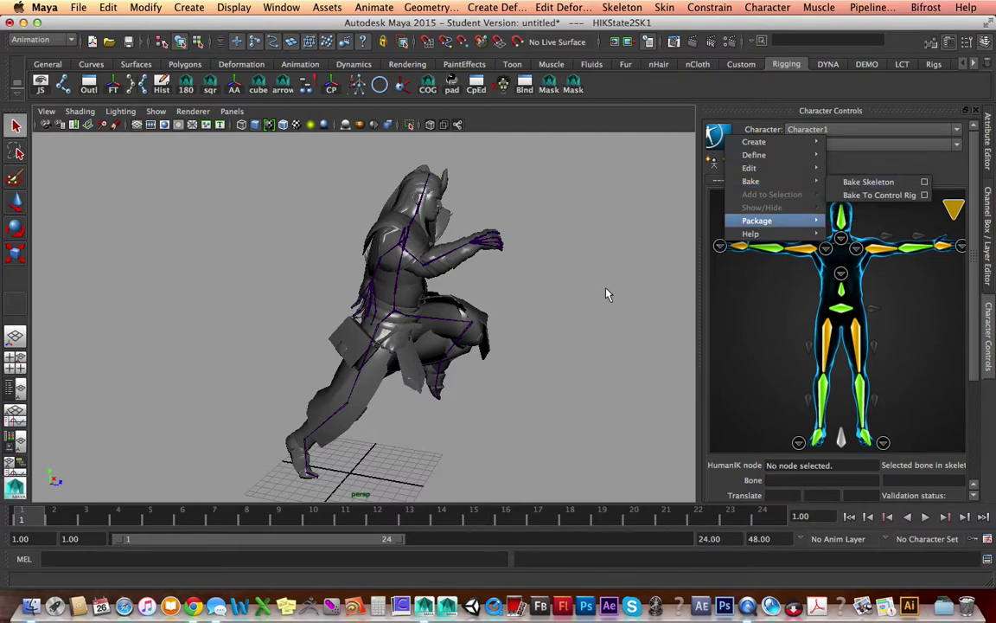
{"action": "left_click", "coordinate": [579, 279]}
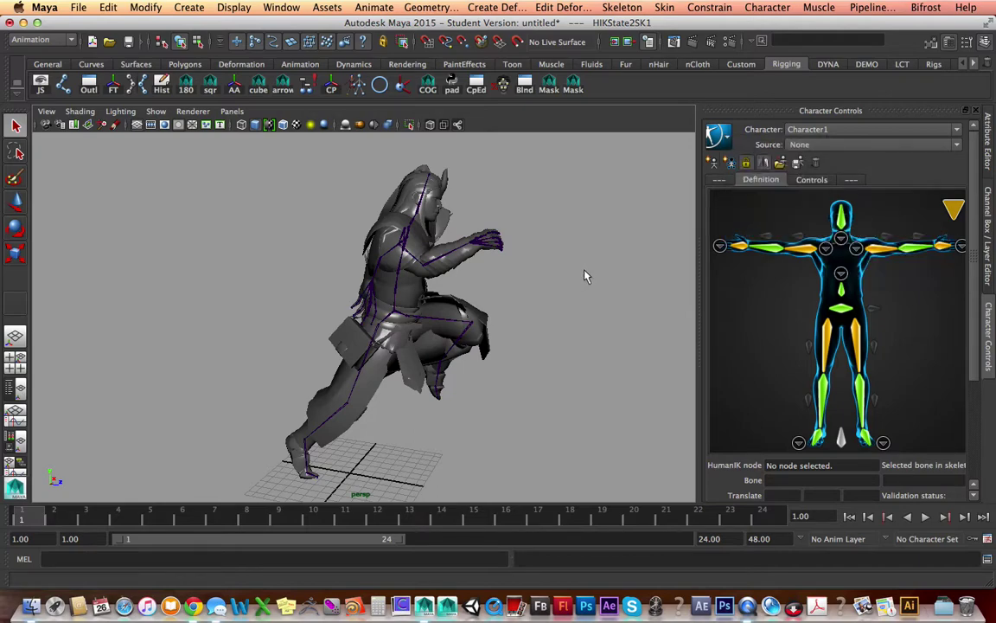
{"action": "left_click", "coordinate": [417, 263]}
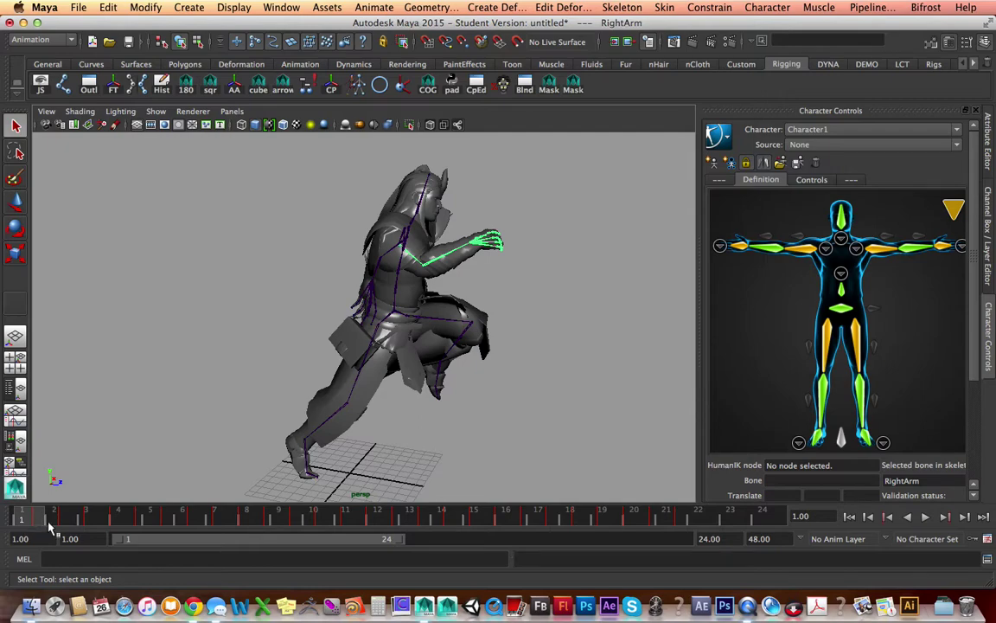
Scrub the mocap to about frame 14.4 and bring up the HumanIK bake options.
{"action": "left_click_drag", "start_coordinate": [49, 525], "coordinate": [345, 527]}
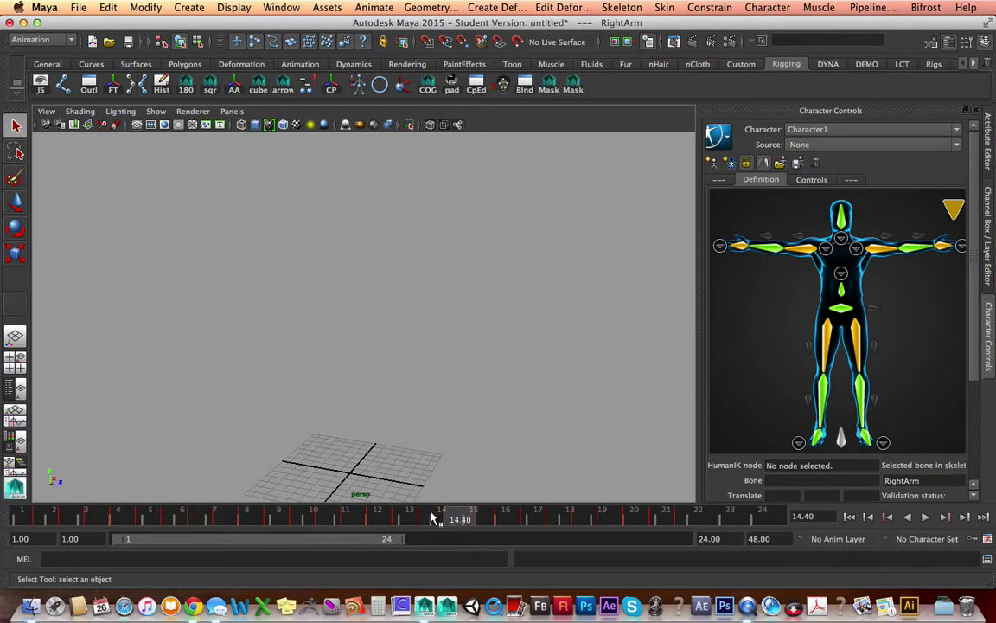
{"action": "left_click", "coordinate": [728, 142]}
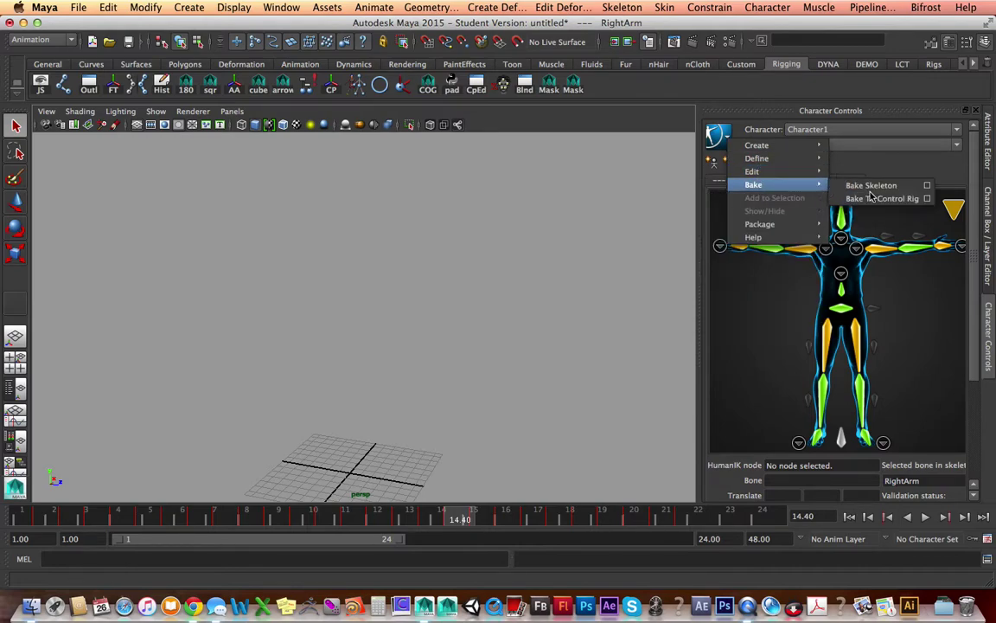
Bake the mocap onto the skeleton and scrub the time slider to frame 11.
{"action": "left_click", "coordinate": [871, 185]}
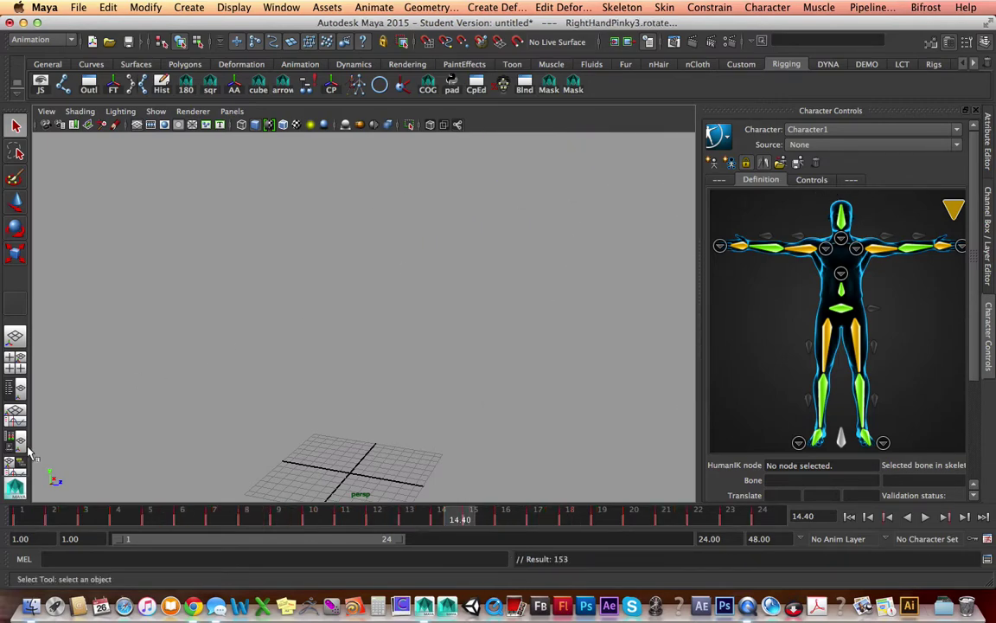
{"action": "left_click", "coordinate": [30, 522]}
{"action": "left_click_drag", "start_coordinate": [30, 521], "coordinate": [115, 519]}
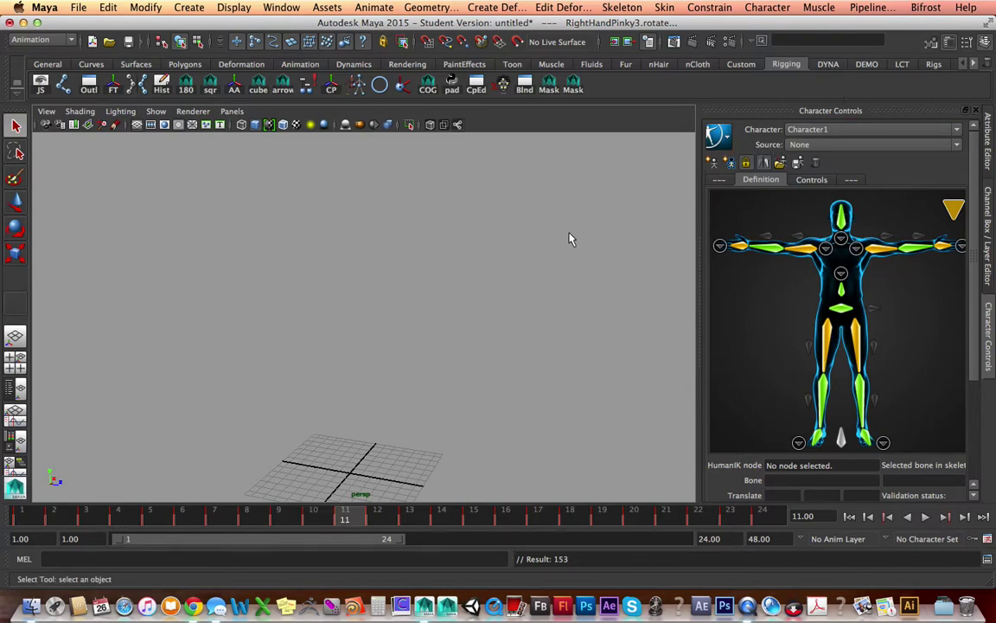
Frame the character in the view and bake the animation to the control rig.
{"action": "middle_click_drag", "start_coordinate": [522, 241], "coordinate": [345, 278], "text": "alt"}
{"action": "right_click_drag", "start_coordinate": [345, 278], "coordinate": [369, 295], "text": "alt"}
{"action": "mouse_move", "coordinate": [369, 294]}
{"action": "left_mouse_down", "text": "alt"}
{"action": "mouse_move", "coordinate": [324, 269]}
{"action": "mouse_move", "coordinate": [350, 294]}
{"action": "left_mouse_up", "text": "alt"}
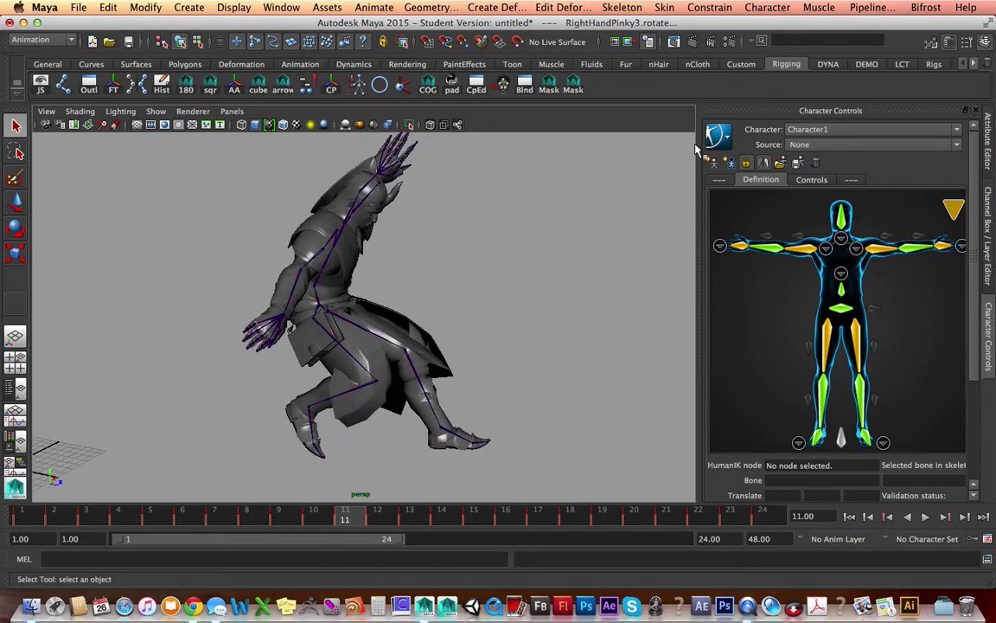
{"action": "left_click", "coordinate": [723, 138]}
{"action": "mouse_move", "coordinate": [750, 186]}
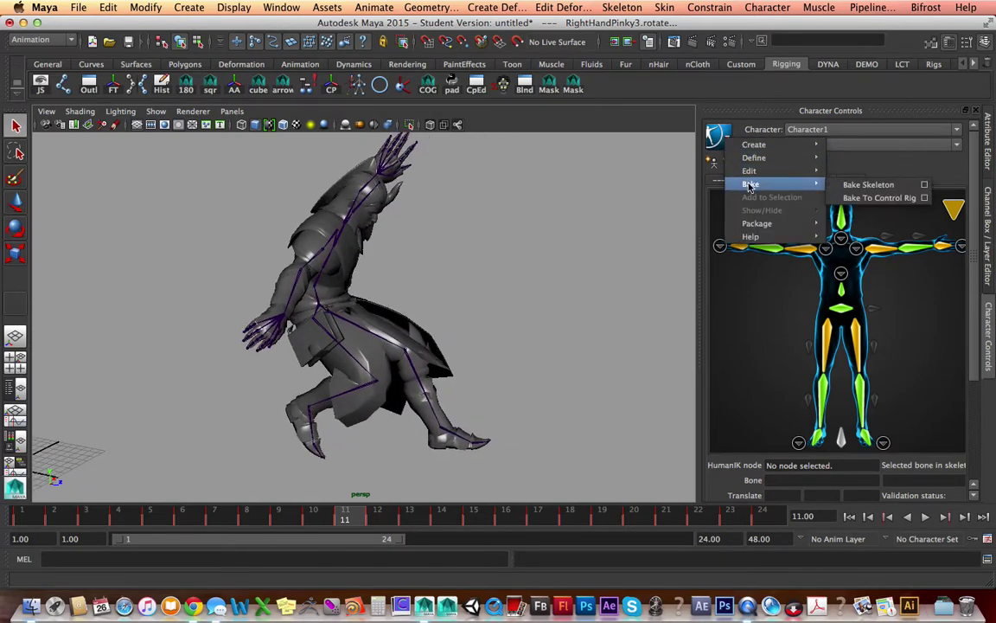
{"action": "left_click", "coordinate": [901, 199]}
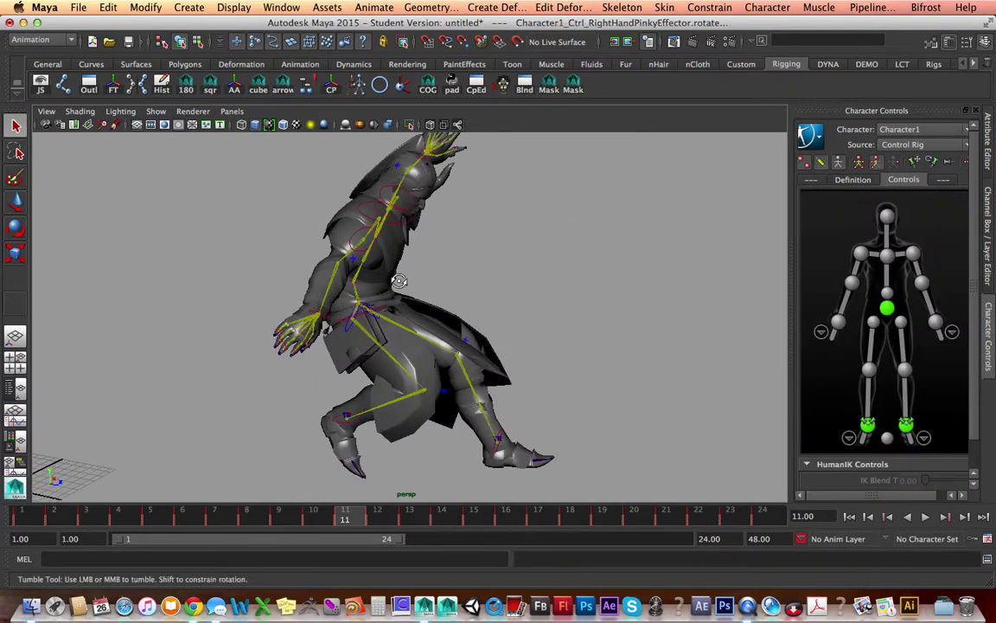
From a front view, move the control rig's right wrist effector to test the arm.
{"action": "left_click_drag", "start_coordinate": [469, 275], "coordinate": [311, 274], "text": "alt"}
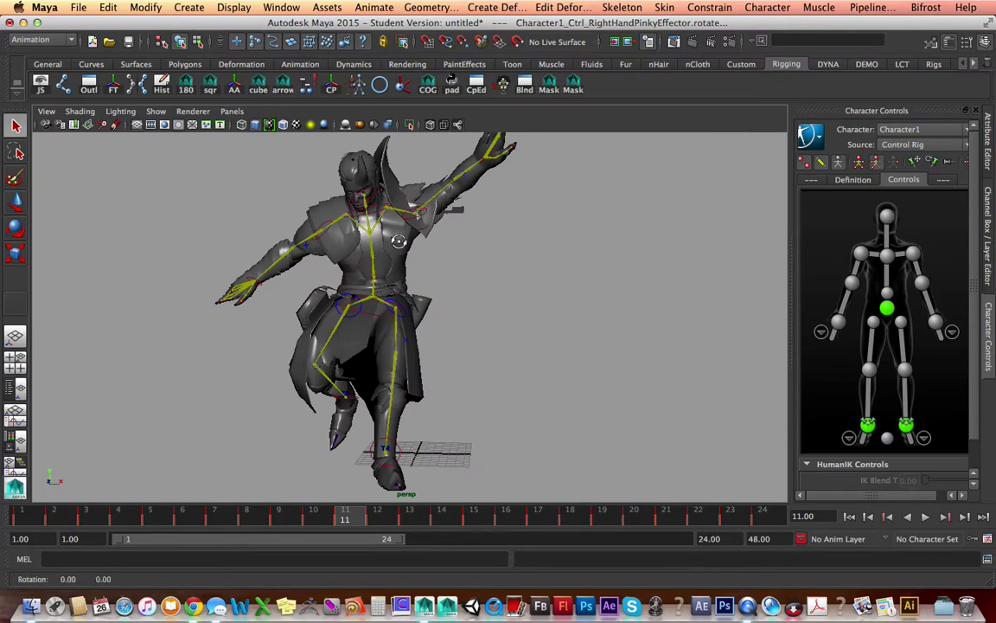
{"action": "left_click_drag", "start_coordinate": [357, 217], "coordinate": [320, 271], "text": "alt"}
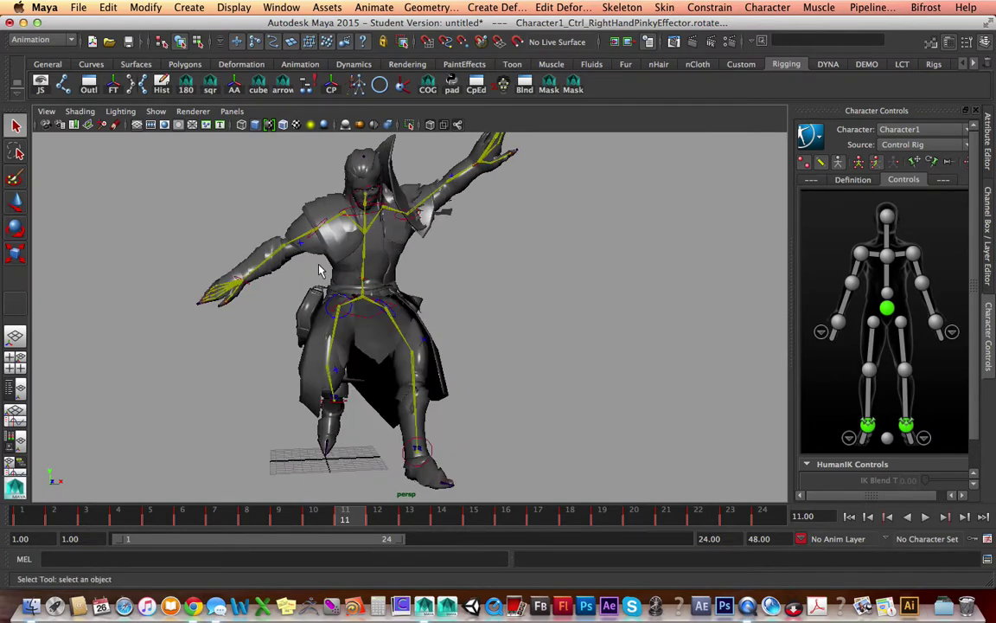
{"action": "left_click", "coordinate": [238, 284]}
{"action": "key", "text": "w"}
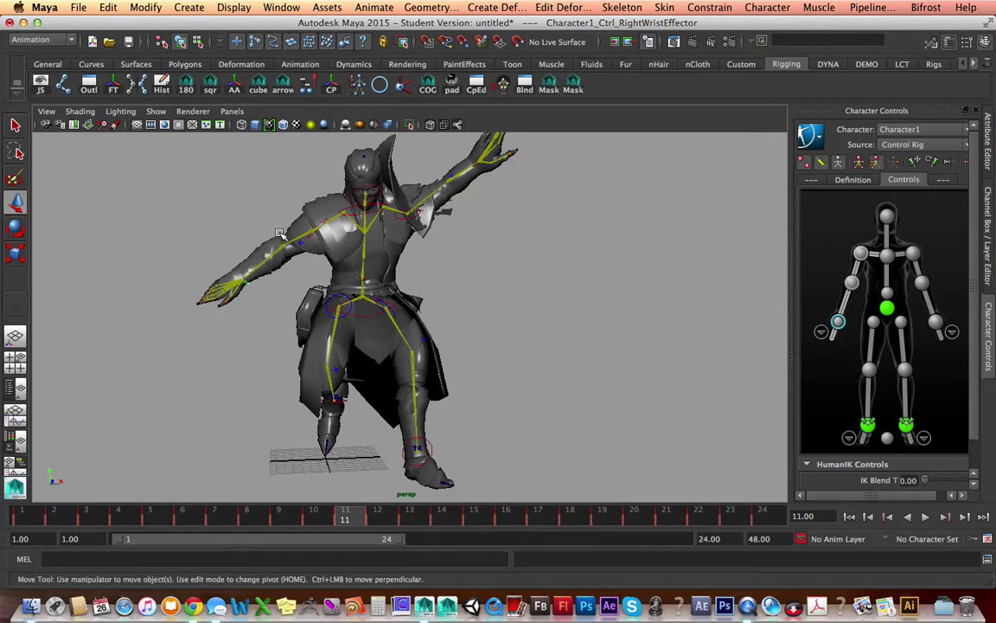
{"action": "left_click_drag", "start_coordinate": [278, 203], "coordinate": [286, 236]}
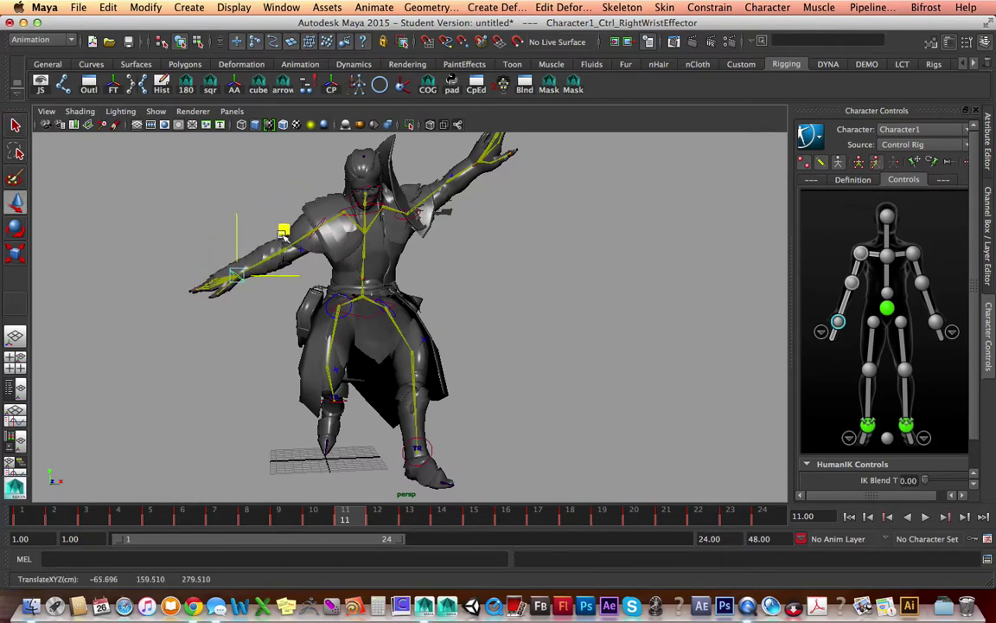
Select the hips effector in the control rig map and shift the character right.
{"action": "left_click", "coordinate": [853, 179]}
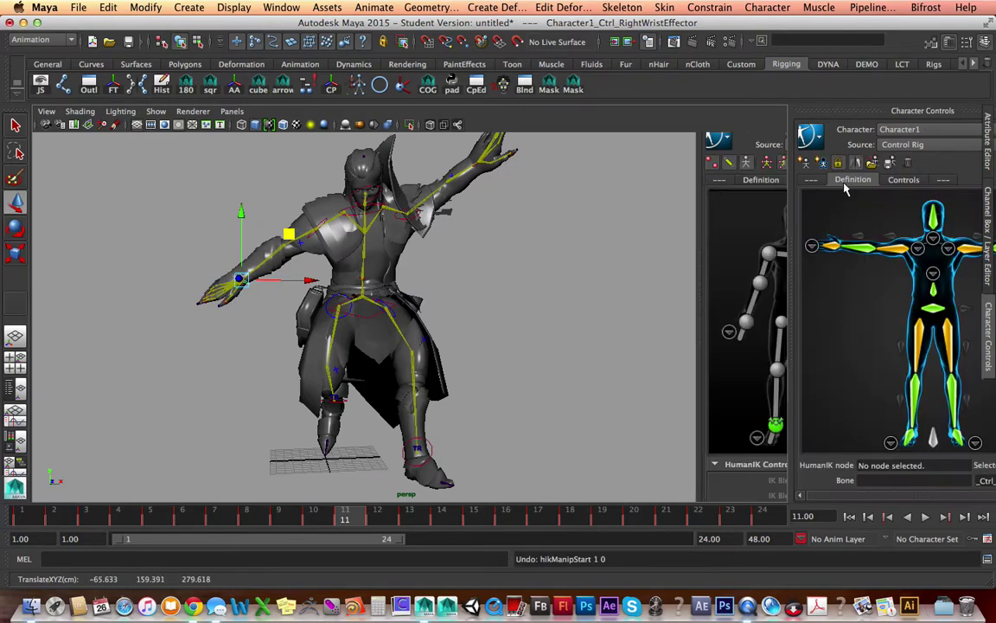
{"action": "left_click", "coordinate": [811, 180]}
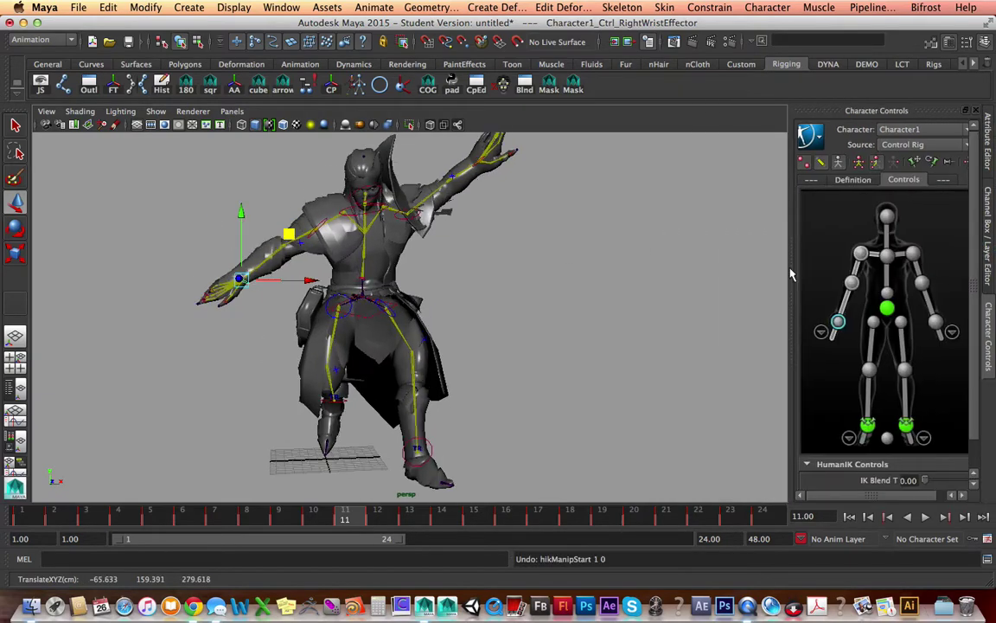
{"action": "left_click", "coordinate": [888, 295]}
{"action": "left_click", "coordinate": [889, 309]}
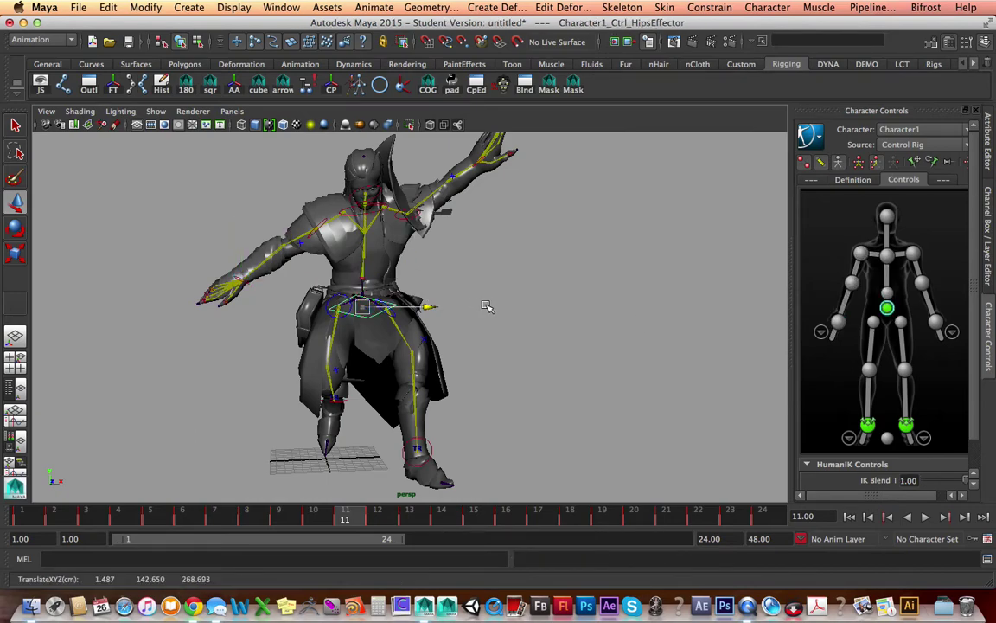
{"action": "left_click_drag", "start_coordinate": [380, 306], "coordinate": [358, 305]}
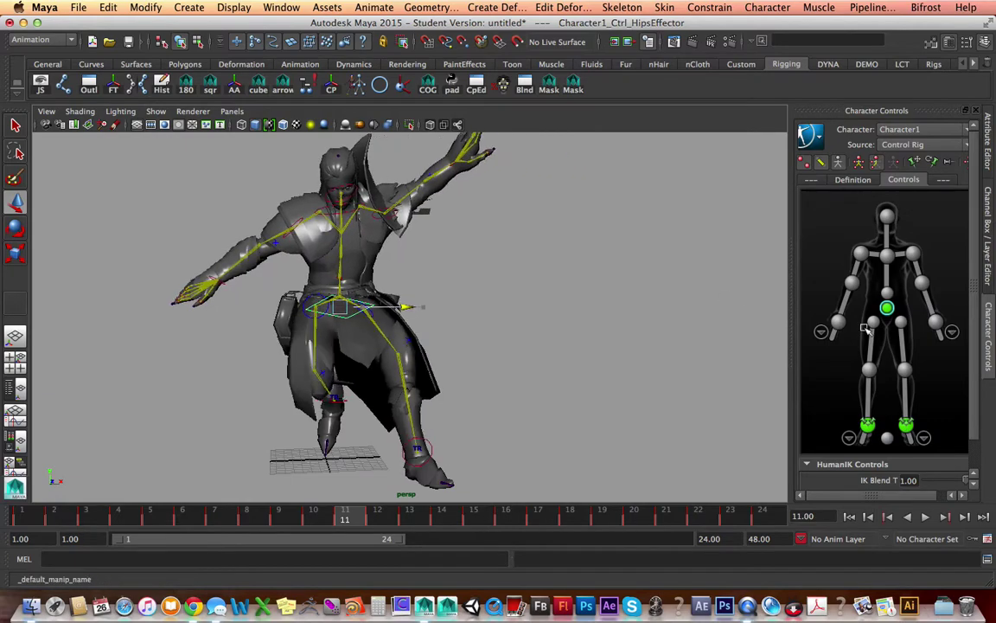
Rotate the Ctrl_LeftForeArm control to raise the left hand.
{"action": "left_click", "coordinate": [922, 305]}
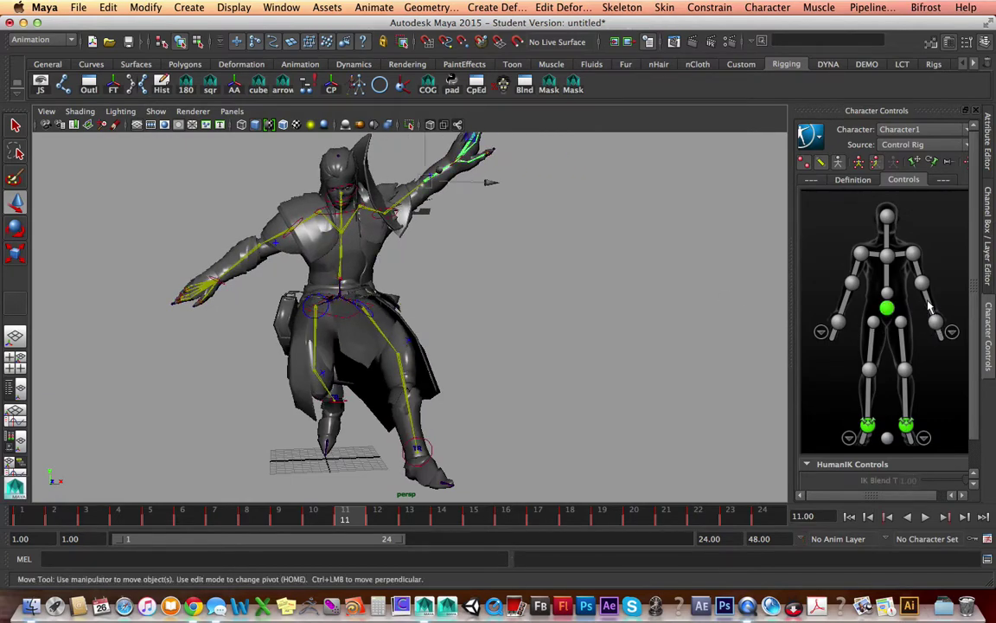
{"action": "key", "text": "e"}
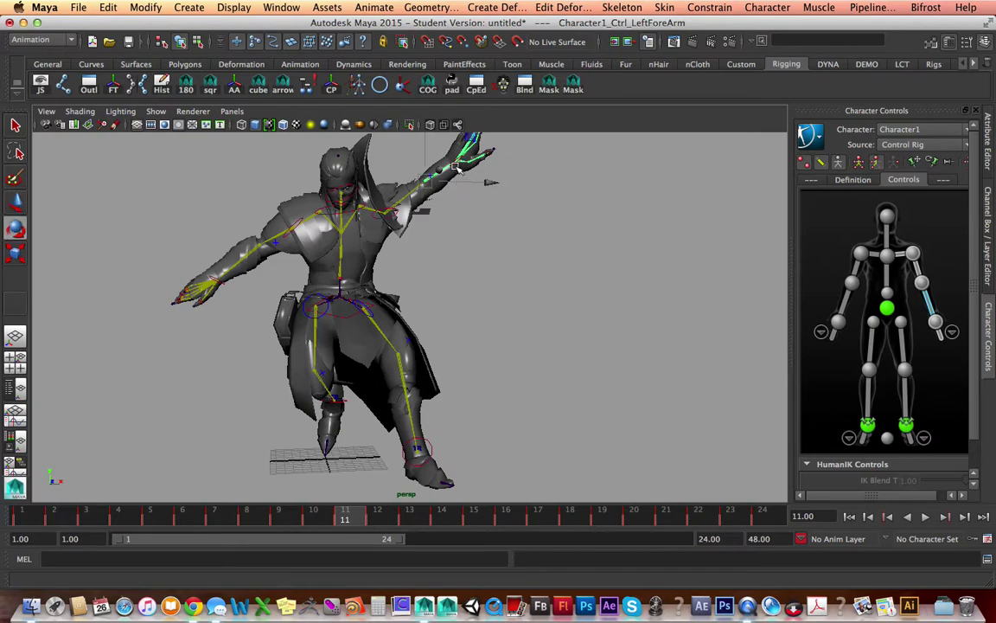
{"action": "left_click_drag", "start_coordinate": [450, 178], "coordinate": [730, 238]}
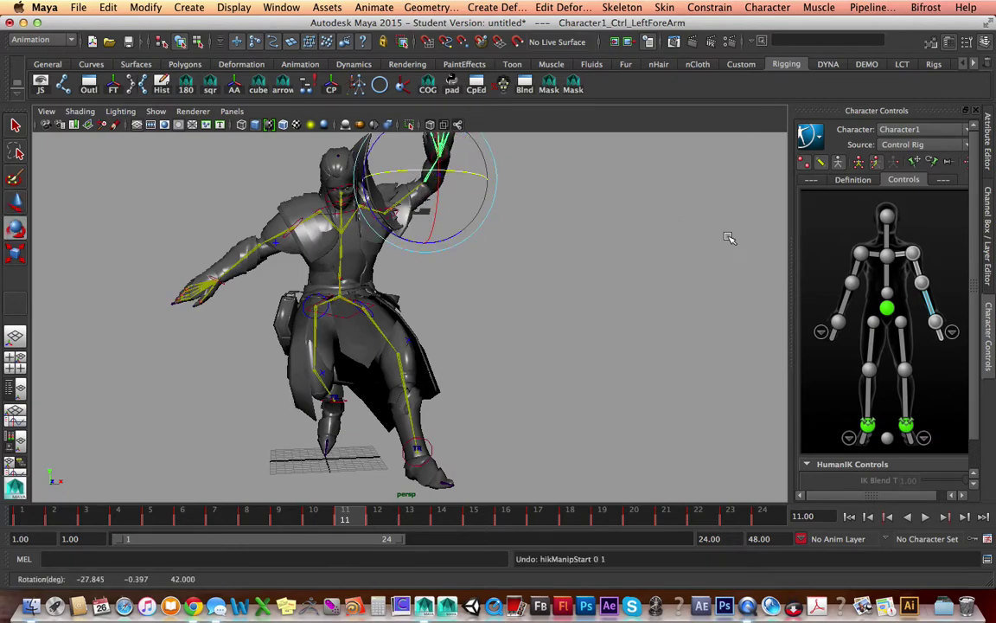
Try moving the left wrist effector down, undo it, and zoom the view out.
{"action": "left_click", "coordinate": [936, 324]}
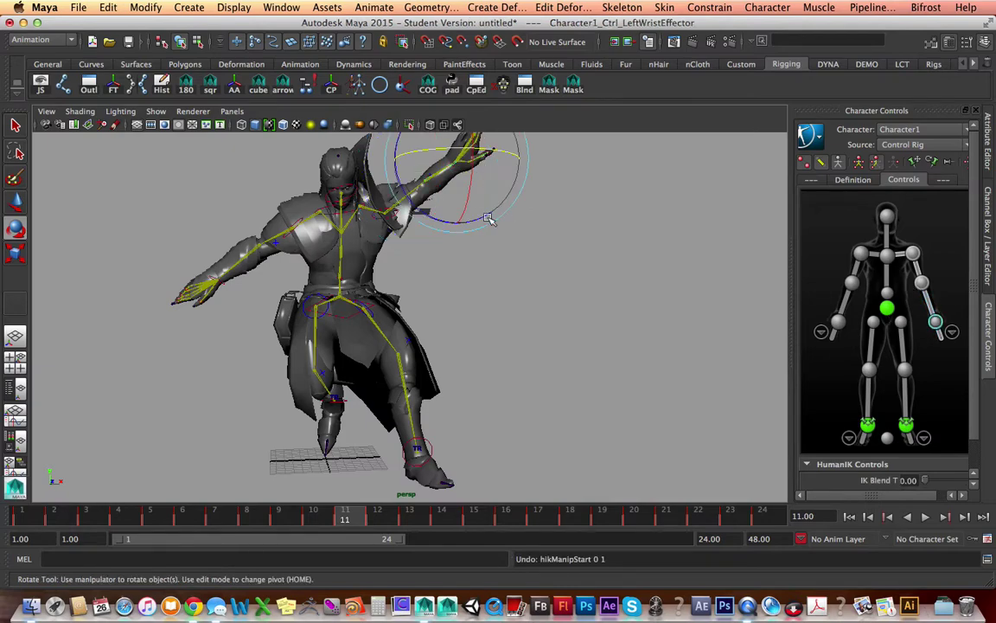
{"action": "mouse_move", "coordinate": [536, 260]}
{"action": "left_mouse_down", "text": "alt"}
{"action": "mouse_move", "coordinate": [553, 276]}
{"action": "mouse_move", "coordinate": [545, 264]}
{"action": "left_mouse_up", "text": "alt"}
{"action": "key", "text": "w"}
{"action": "left_click_drag", "start_coordinate": [489, 171], "coordinate": [511, 223]}
{"action": "key", "text": "z"}
{"action": "key", "text": "z"}
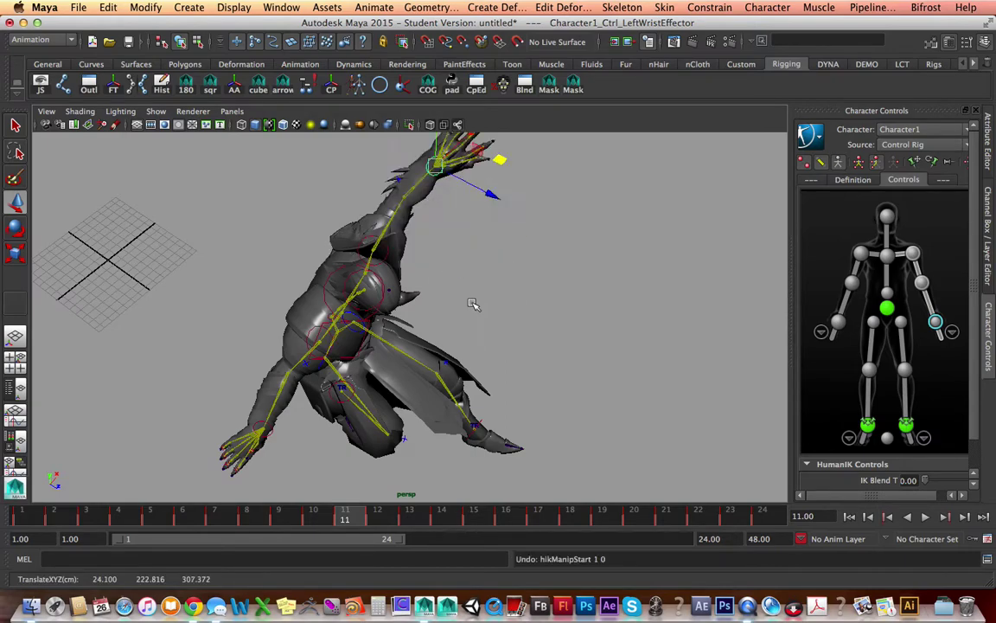
{"action": "left_click_drag", "start_coordinate": [452, 276], "coordinate": [525, 245], "text": "alt"}
{"action": "right_click_drag", "start_coordinate": [497, 243], "coordinate": [445, 238], "text": "alt"}
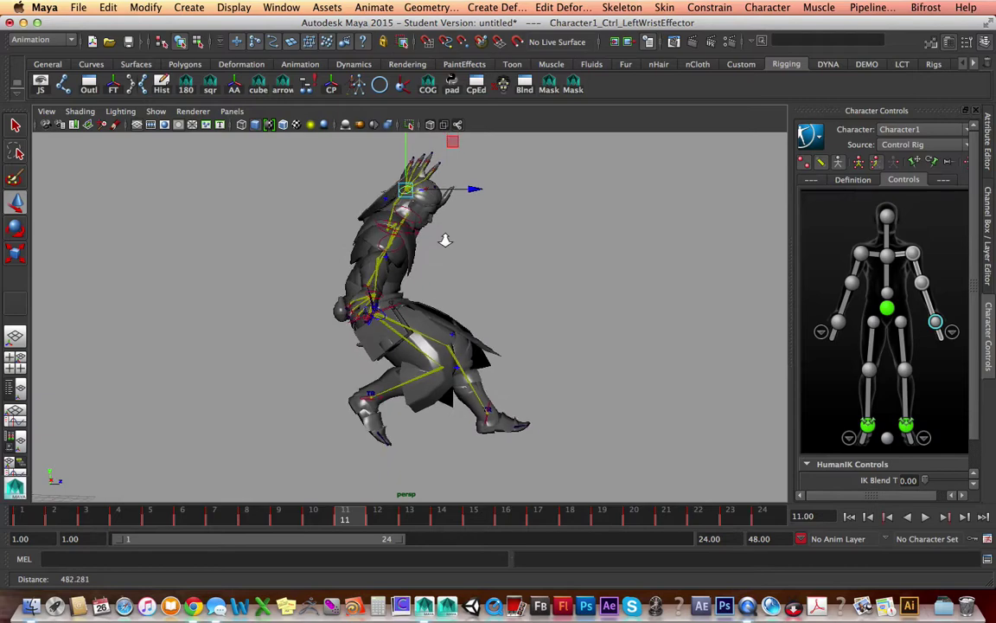